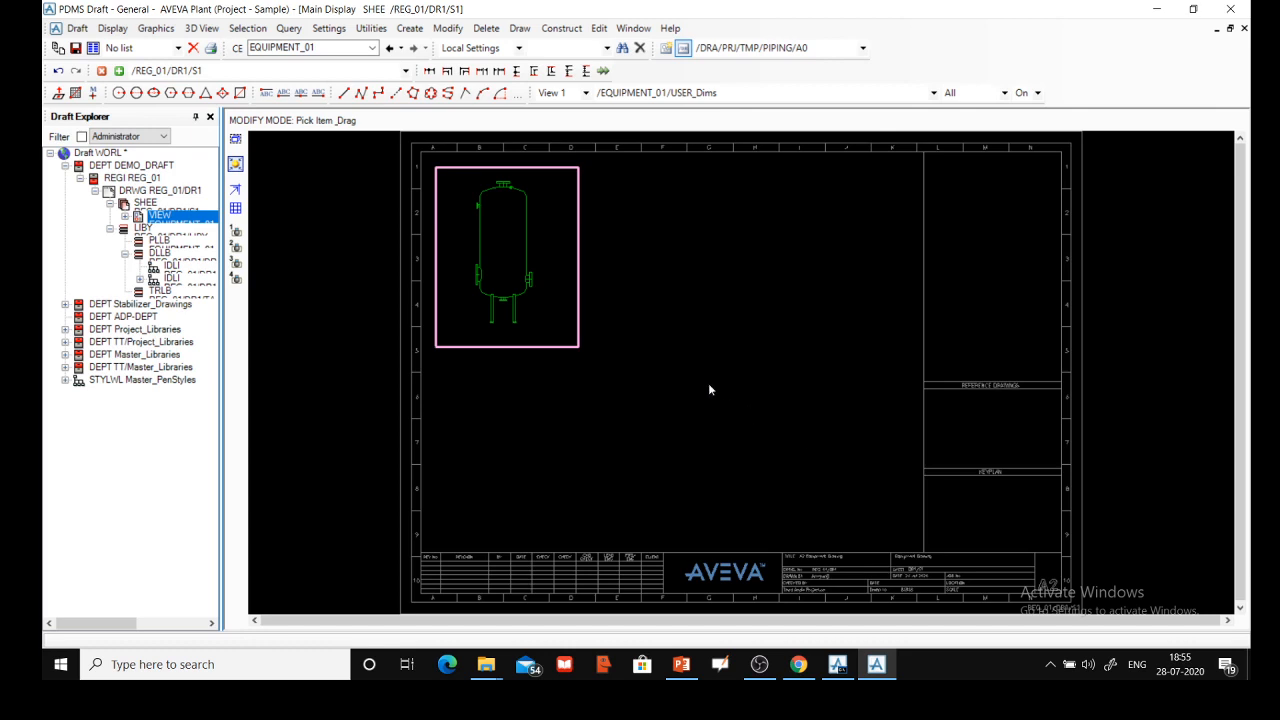
Create a drawlist named /REG_01/DR1/DRAWLIST/IDLI1/Site01.
left_click(409, 28)
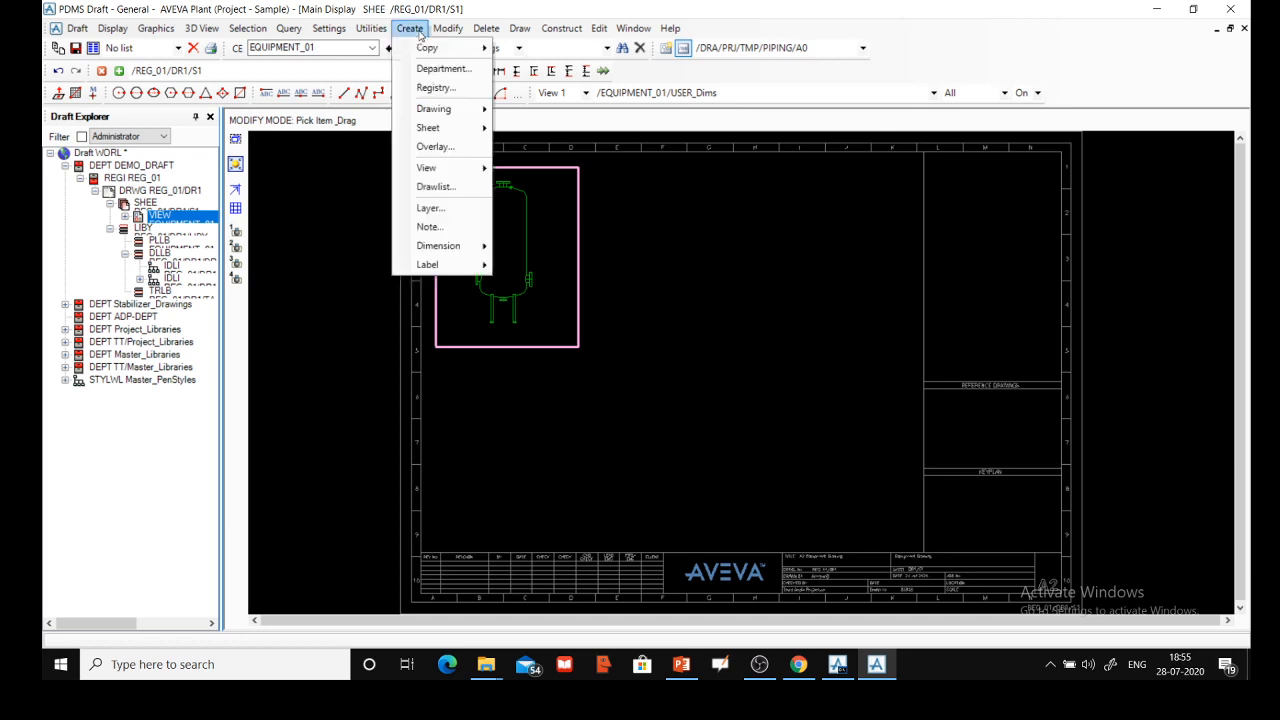
left_click(429, 188)
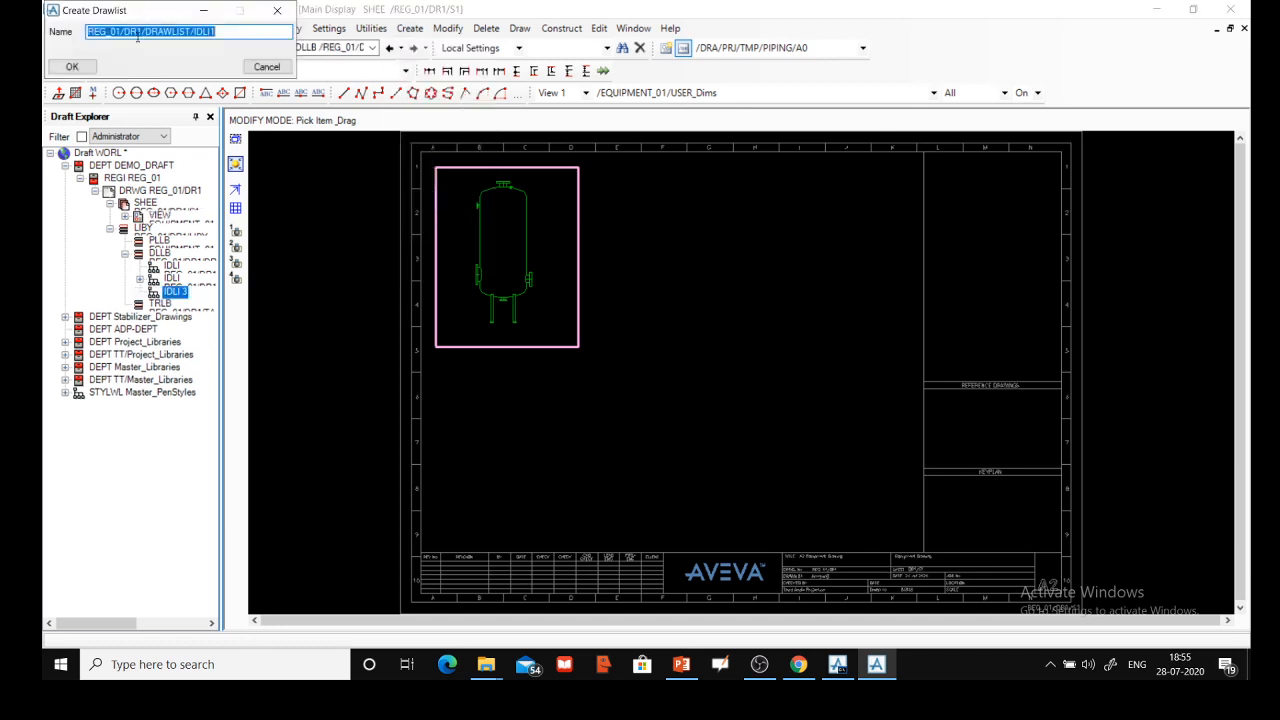
mouse_move(137, 20)
left_mouse_down()
mouse_move(746, 174)
mouse_move(722, 182)
left_mouse_up()
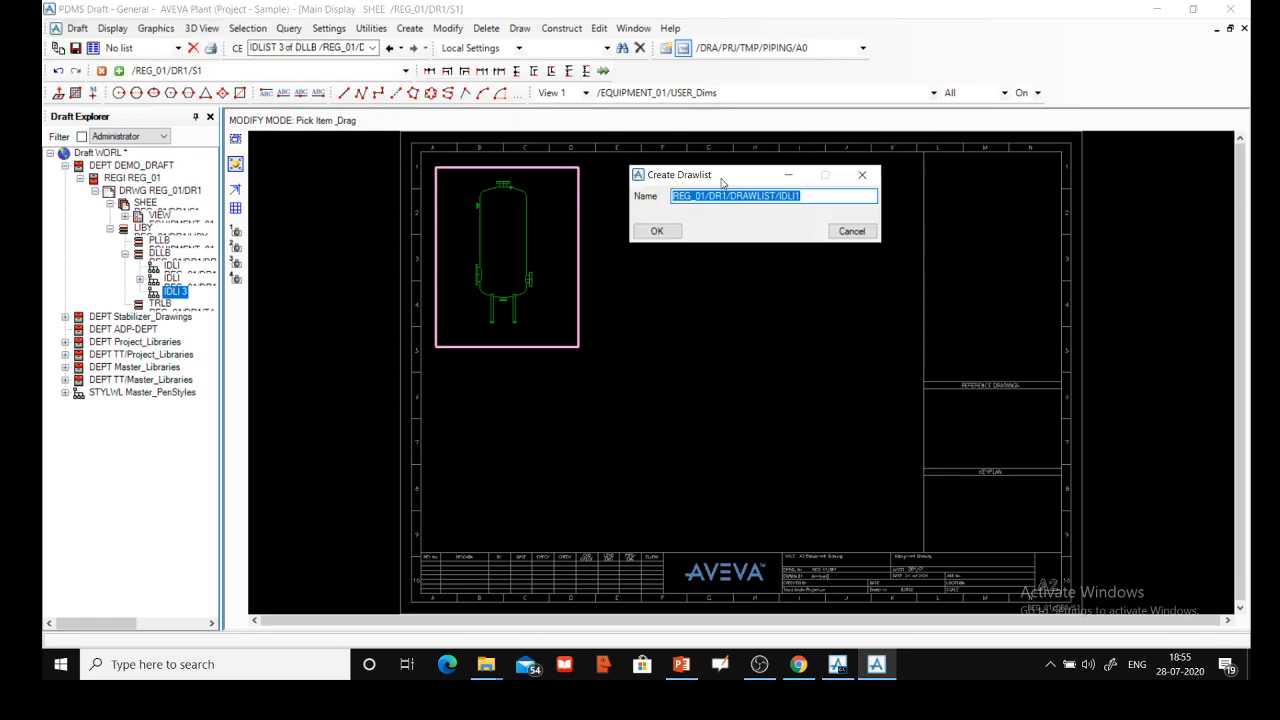
left_click(806, 199)
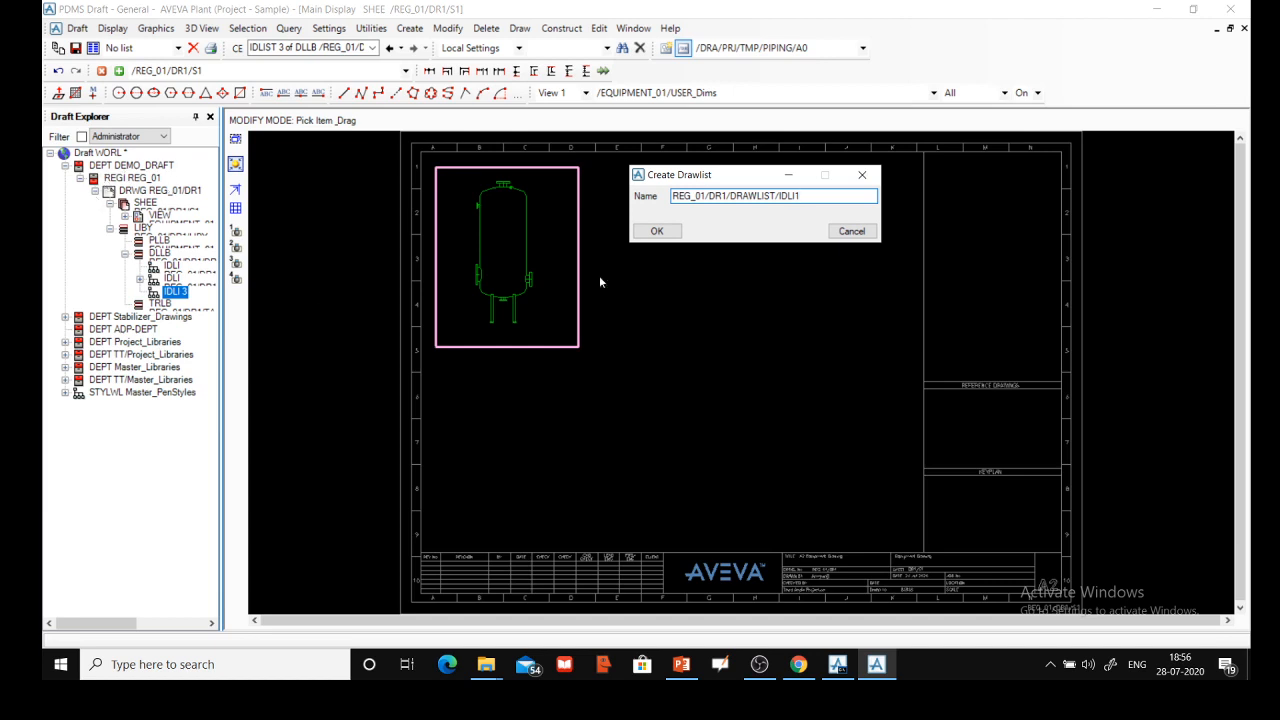
left_click_drag(674, 199, 806, 200)
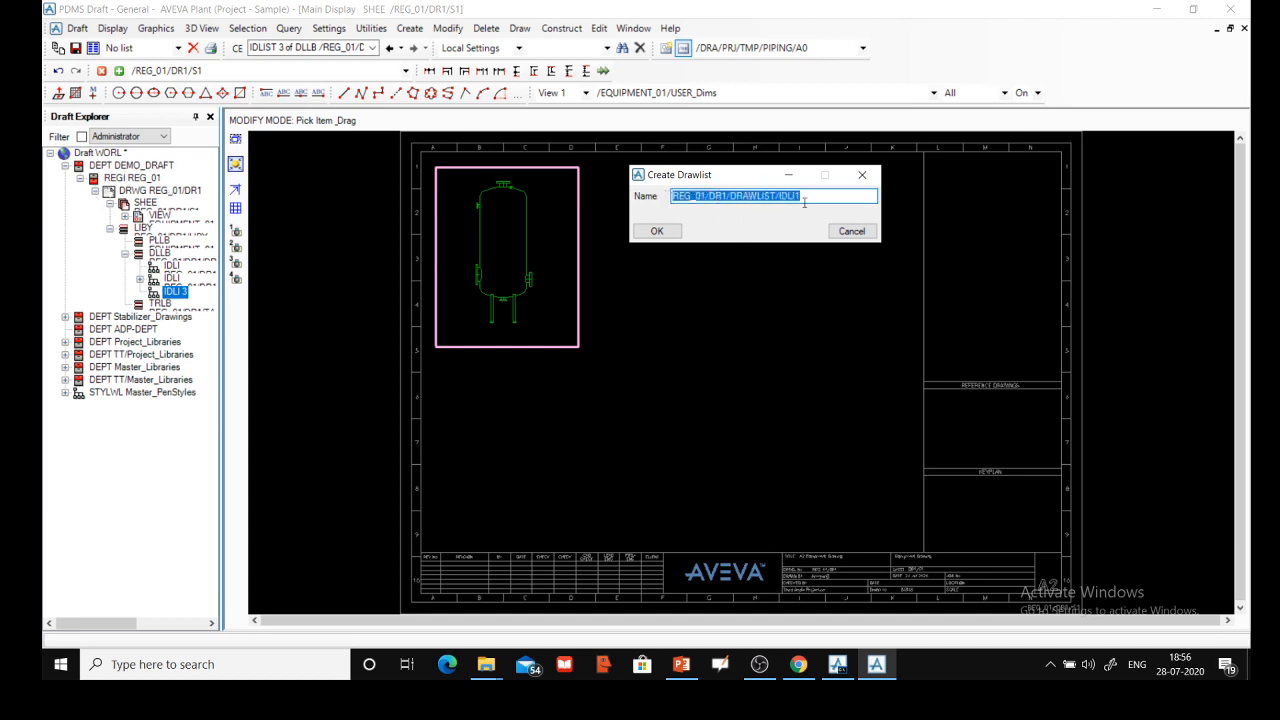
left_click(811, 199)
type("/")
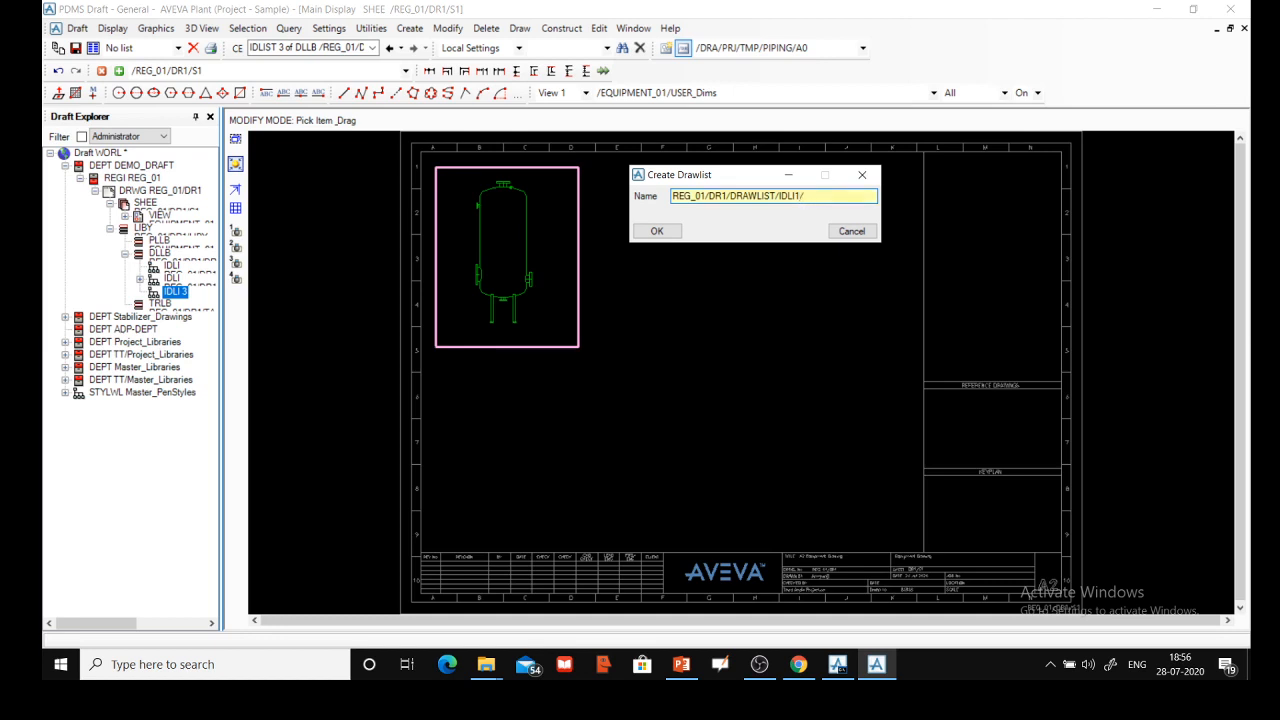
type("Site01")
key("Tab")
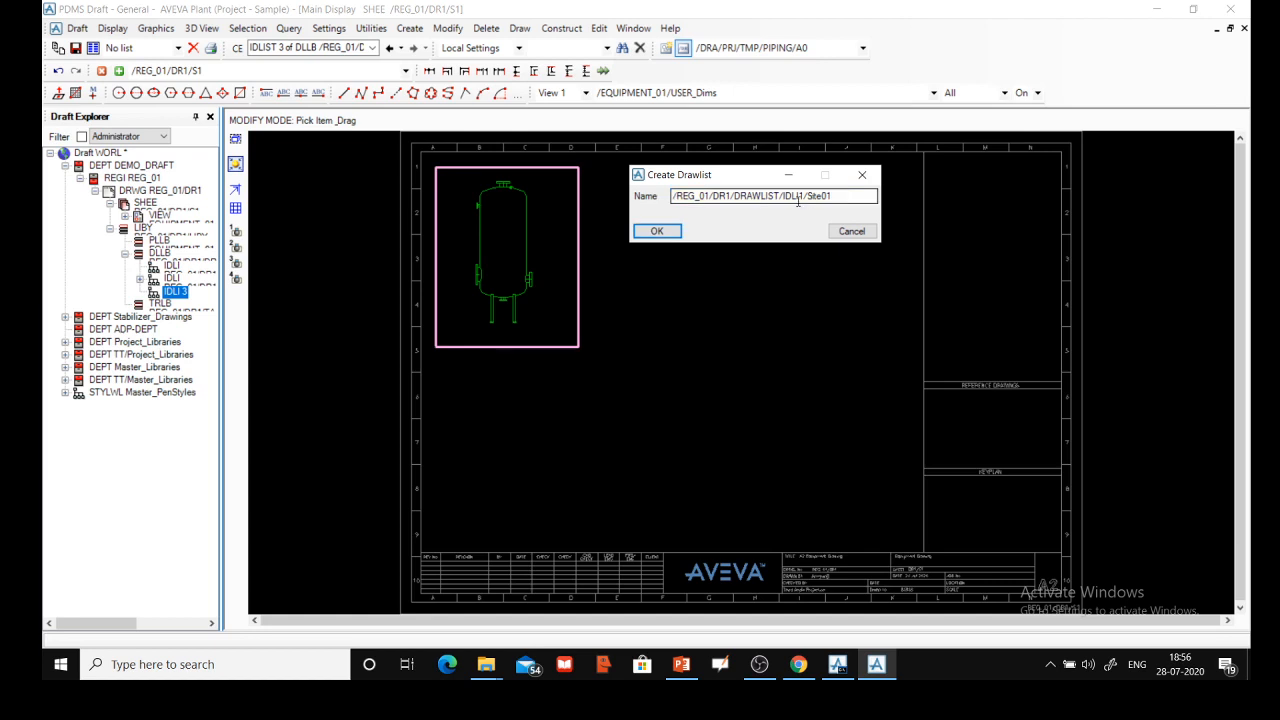
left_click(650, 231)
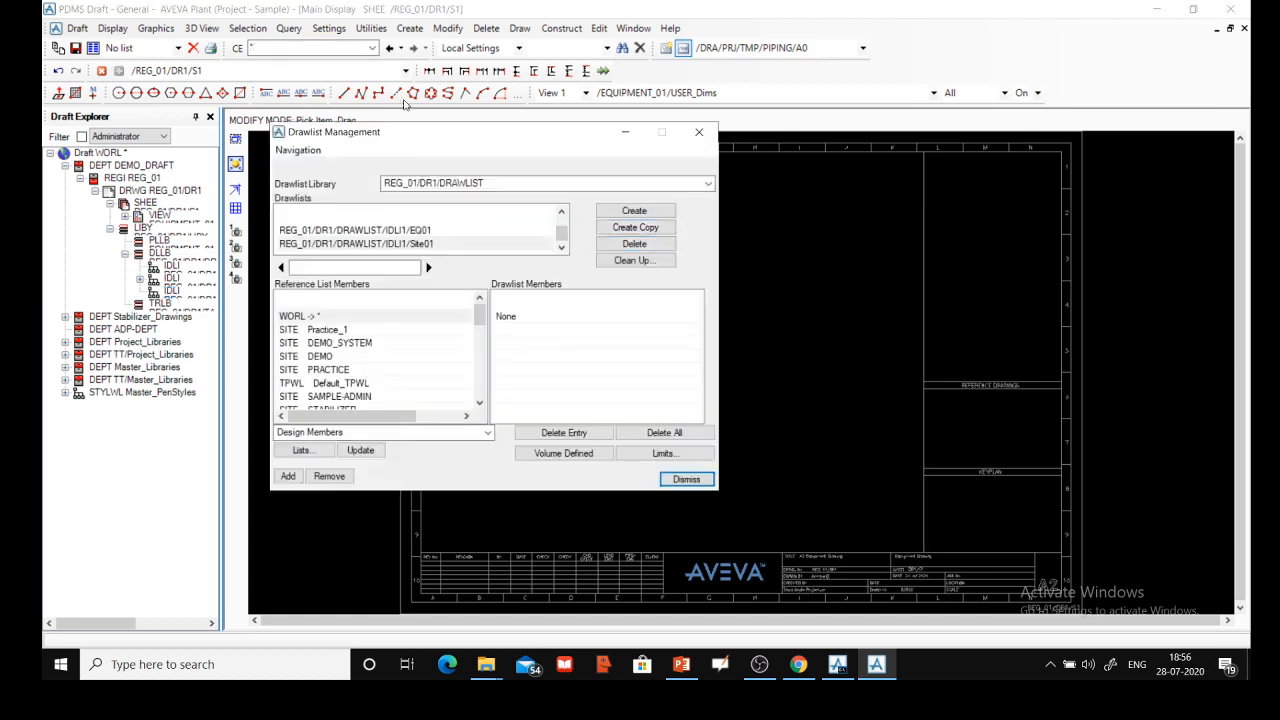
Examine the available drawlist libraries, the members of each drawlist in REG_01/DR1/DRAWLIST, and the form for creating another drawlist.
left_click_drag(393, 133, 530, 152)
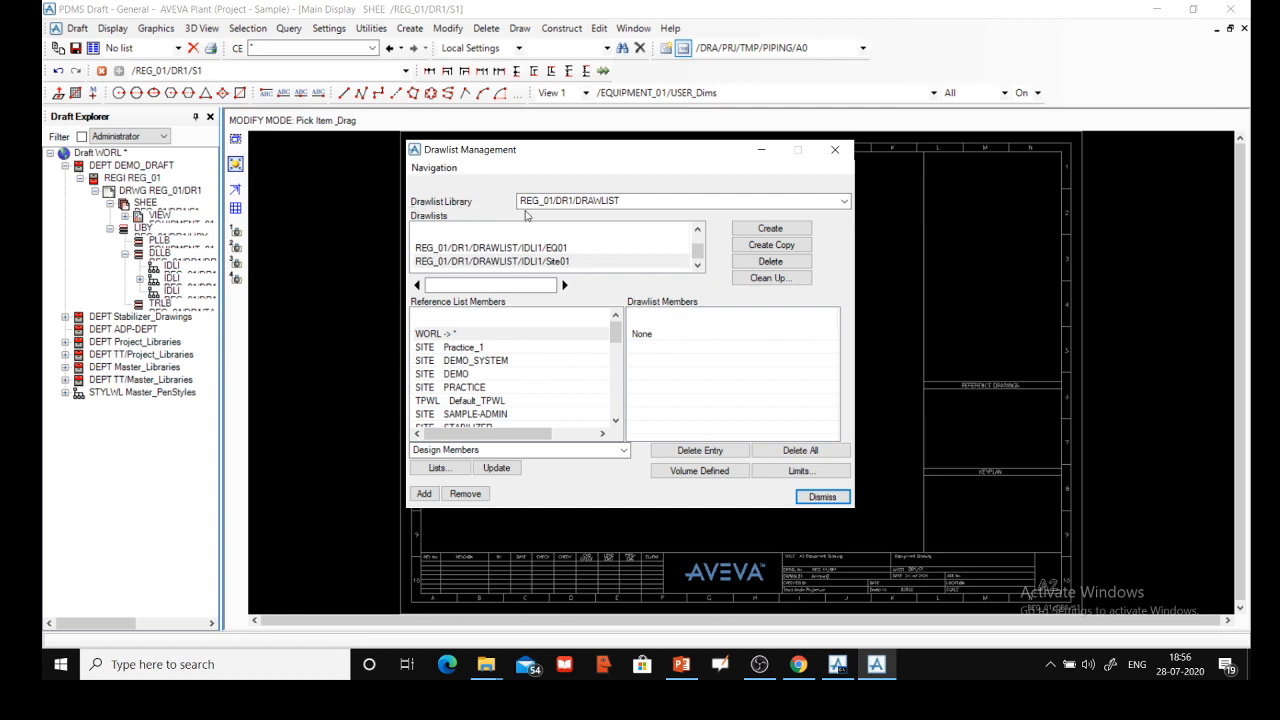
left_click(656, 201)
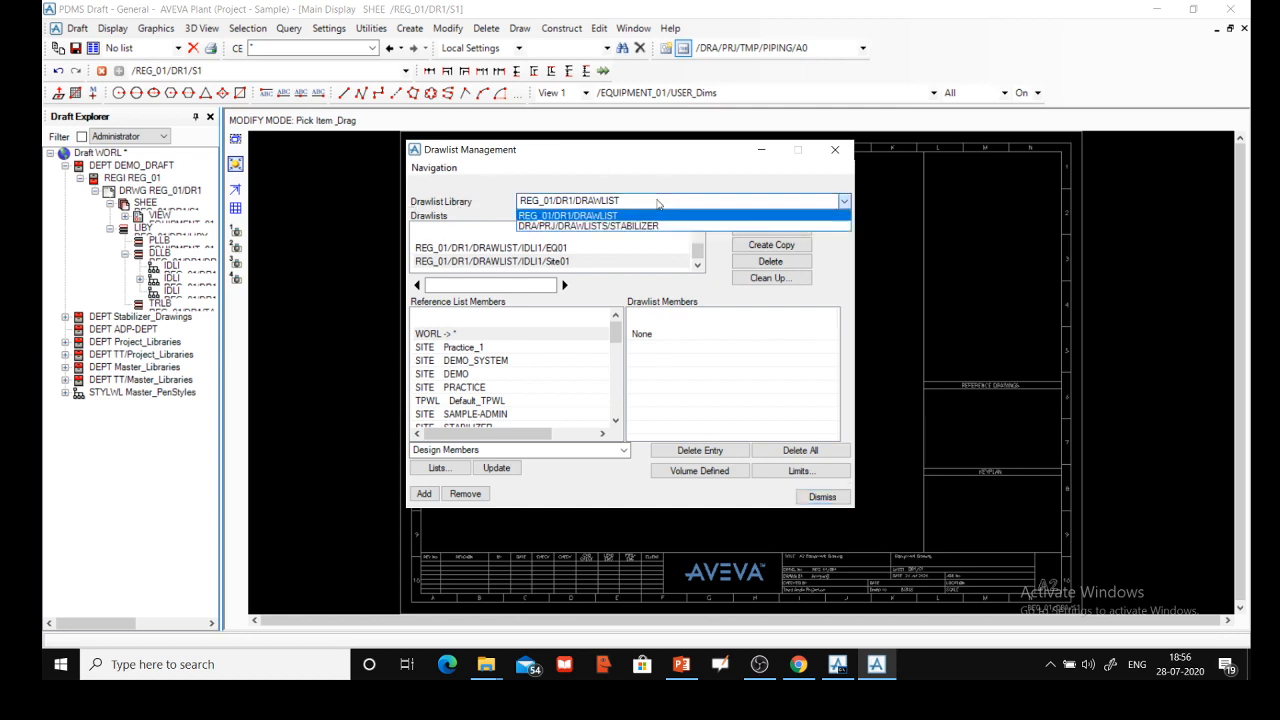
left_click(657, 203)
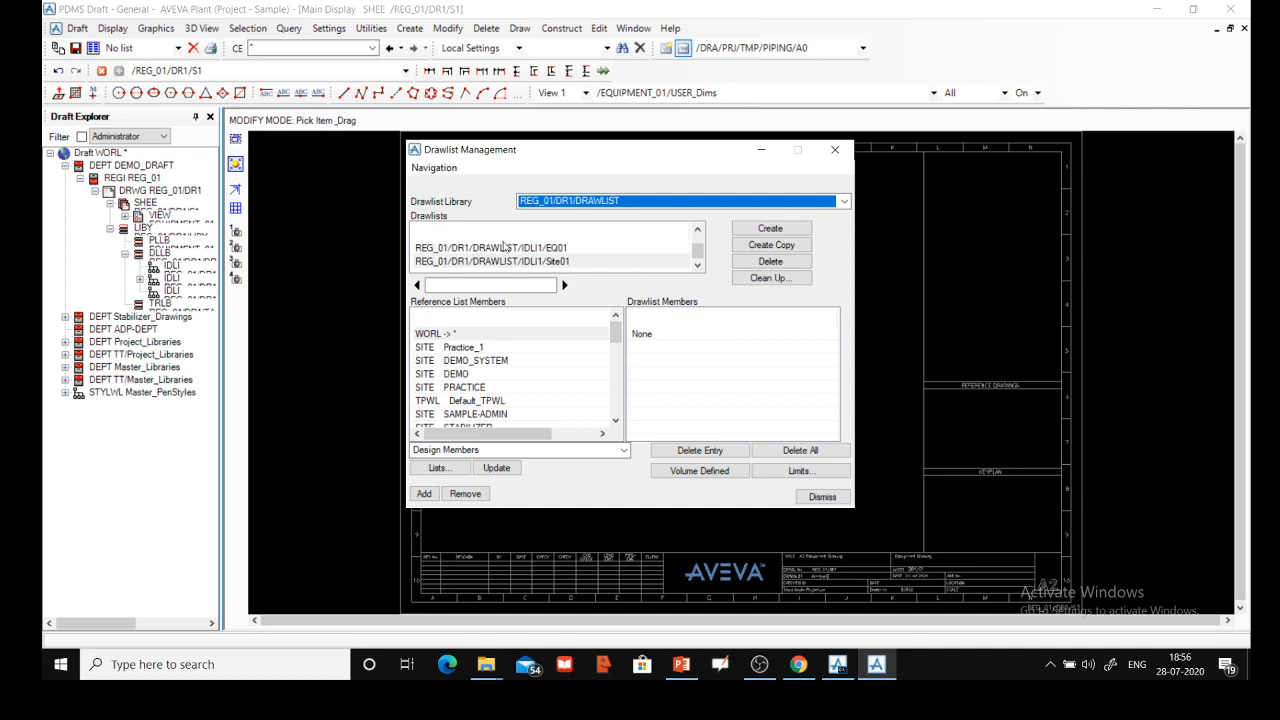
scroll(637, 258, "up", 1)
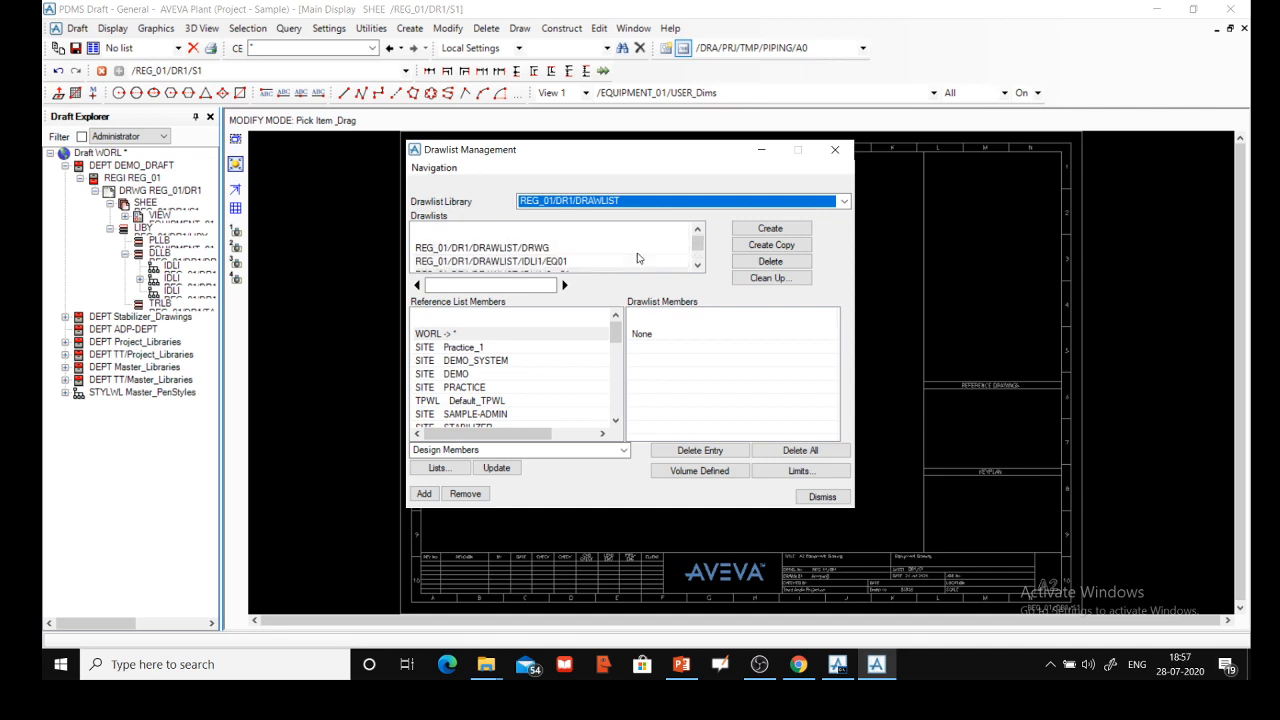
left_click(580, 260)
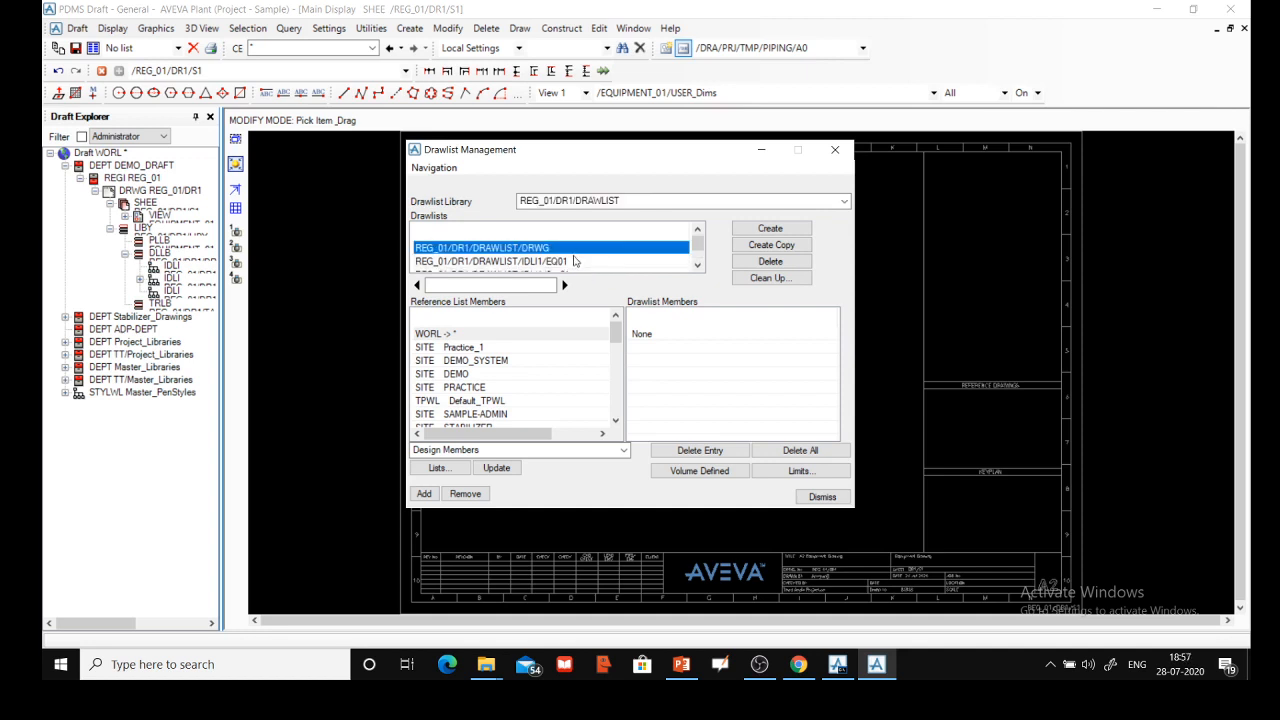
scroll(616, 260, "down", 1)
left_click(590, 265)
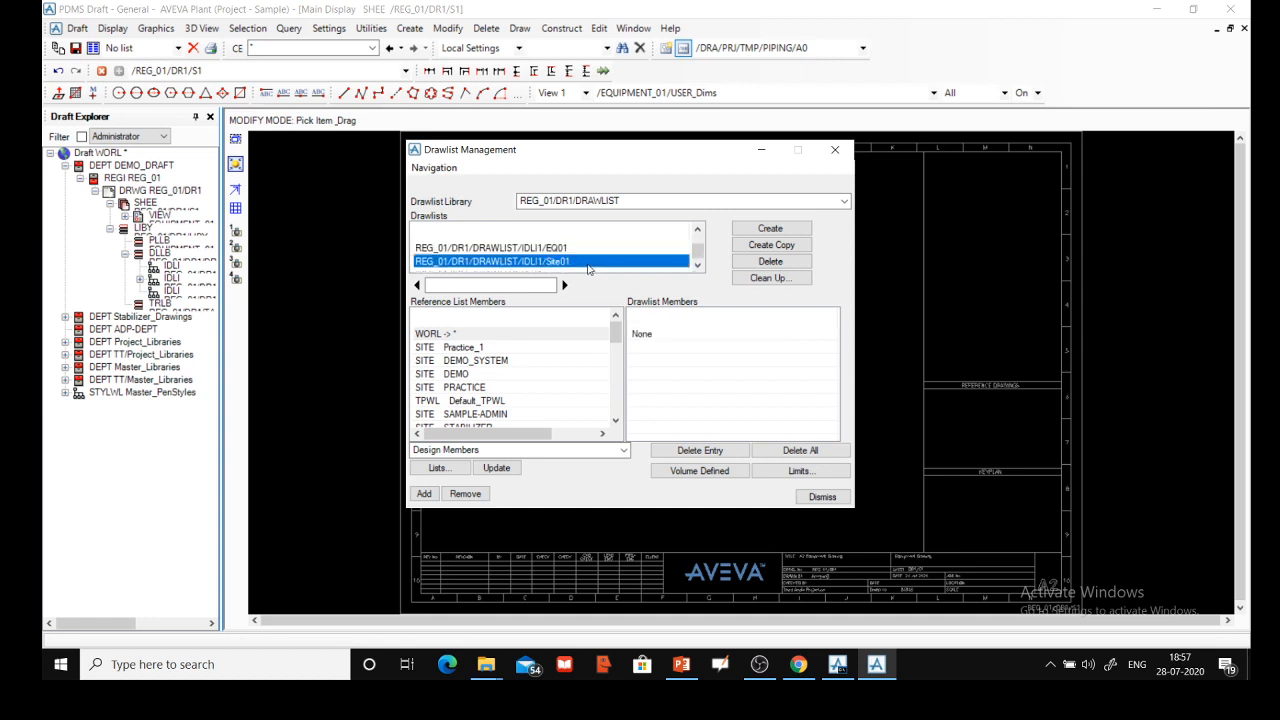
key("Up")
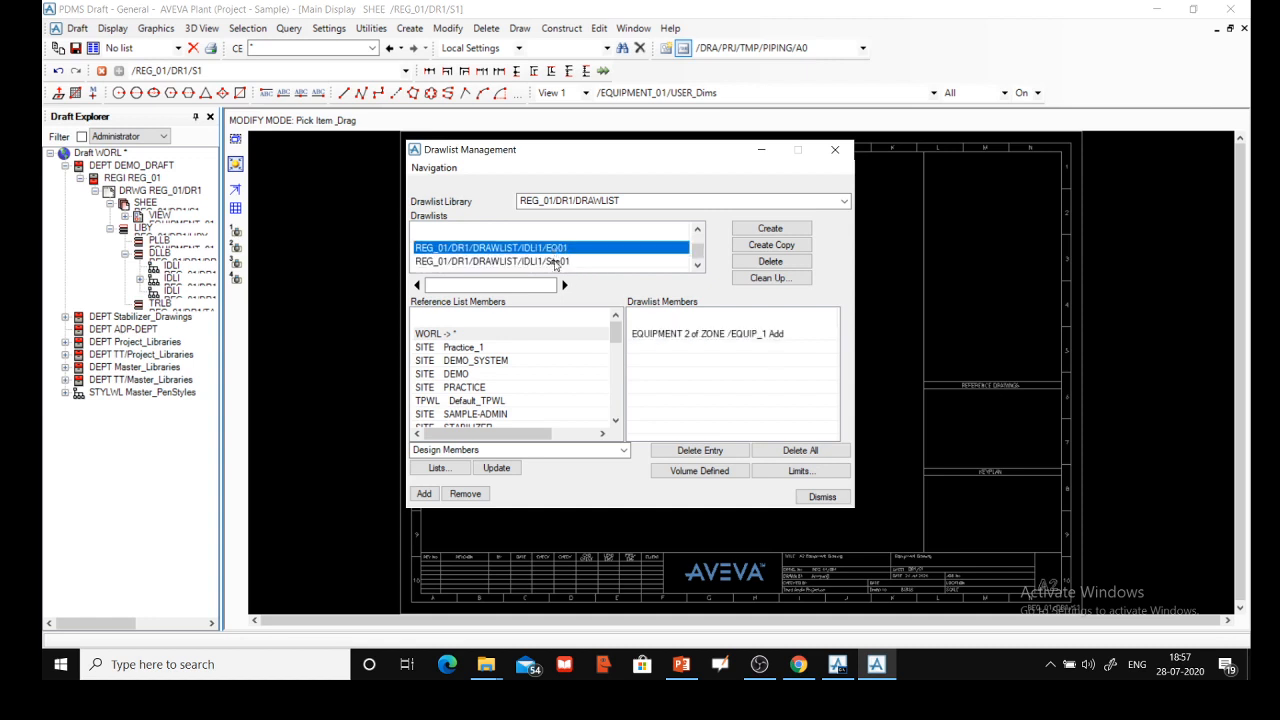
left_click(555, 265)
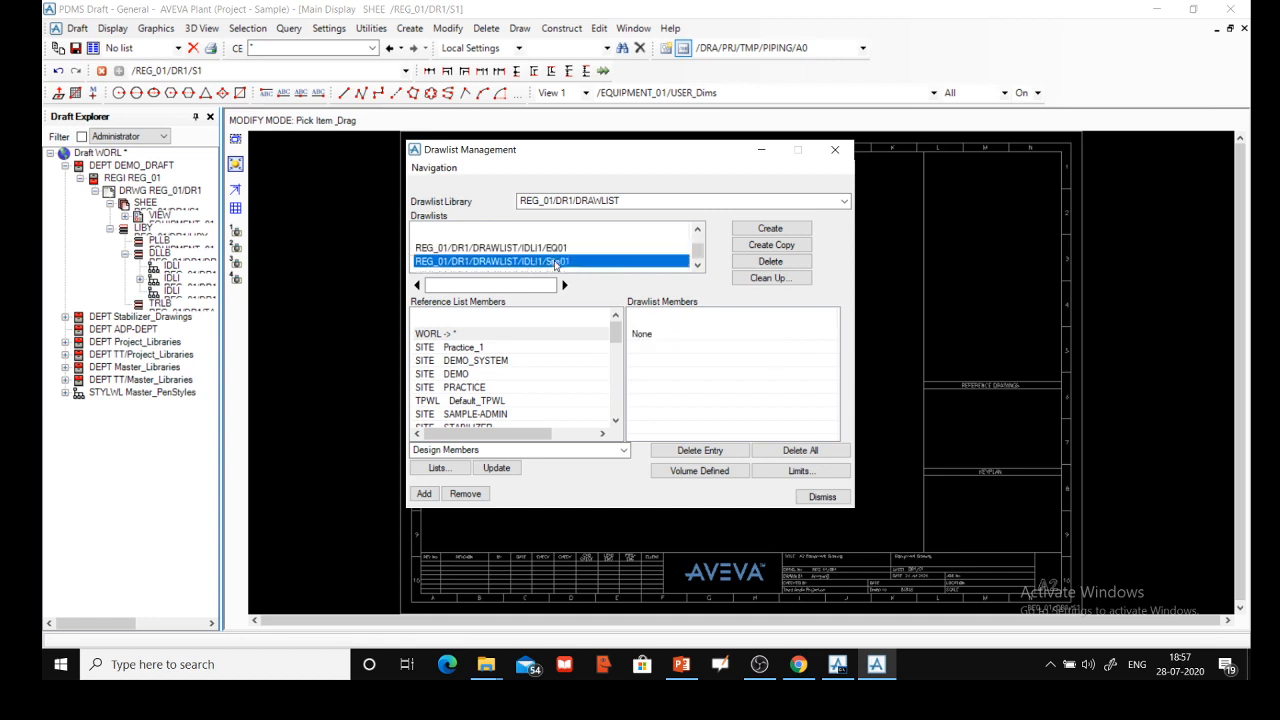
left_click(514, 261)
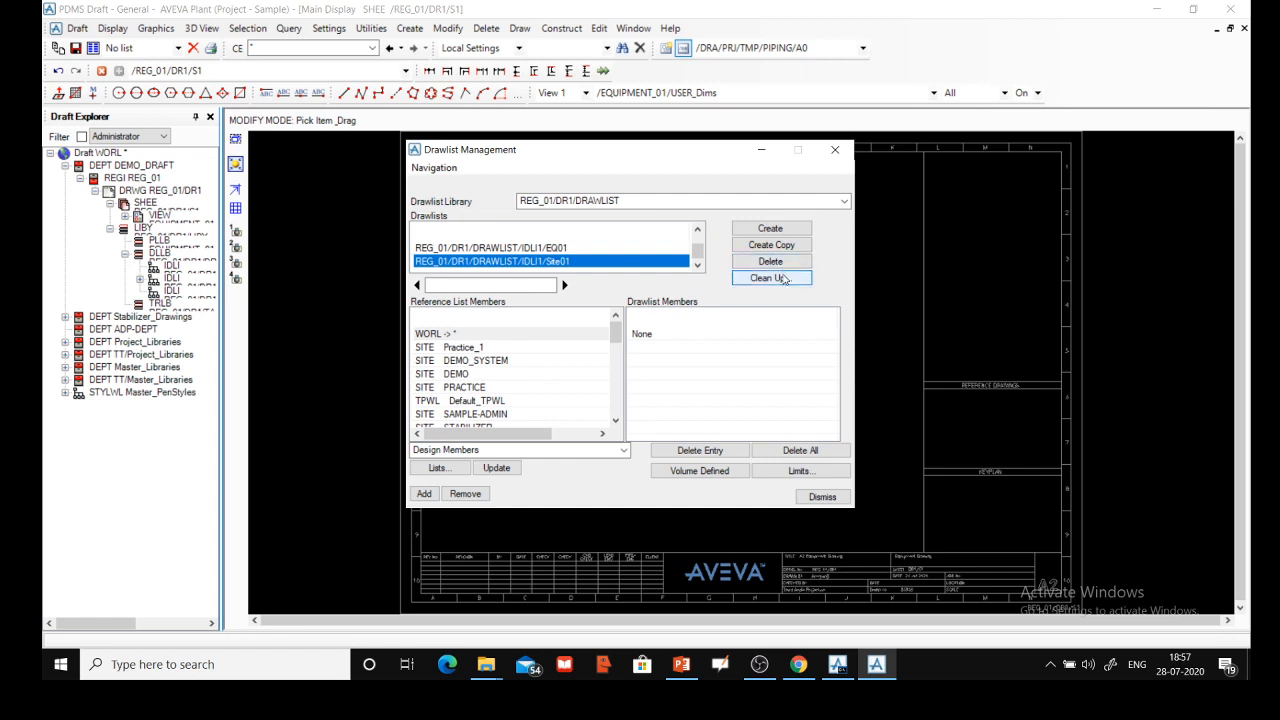
scroll(570, 255, "up", 1)
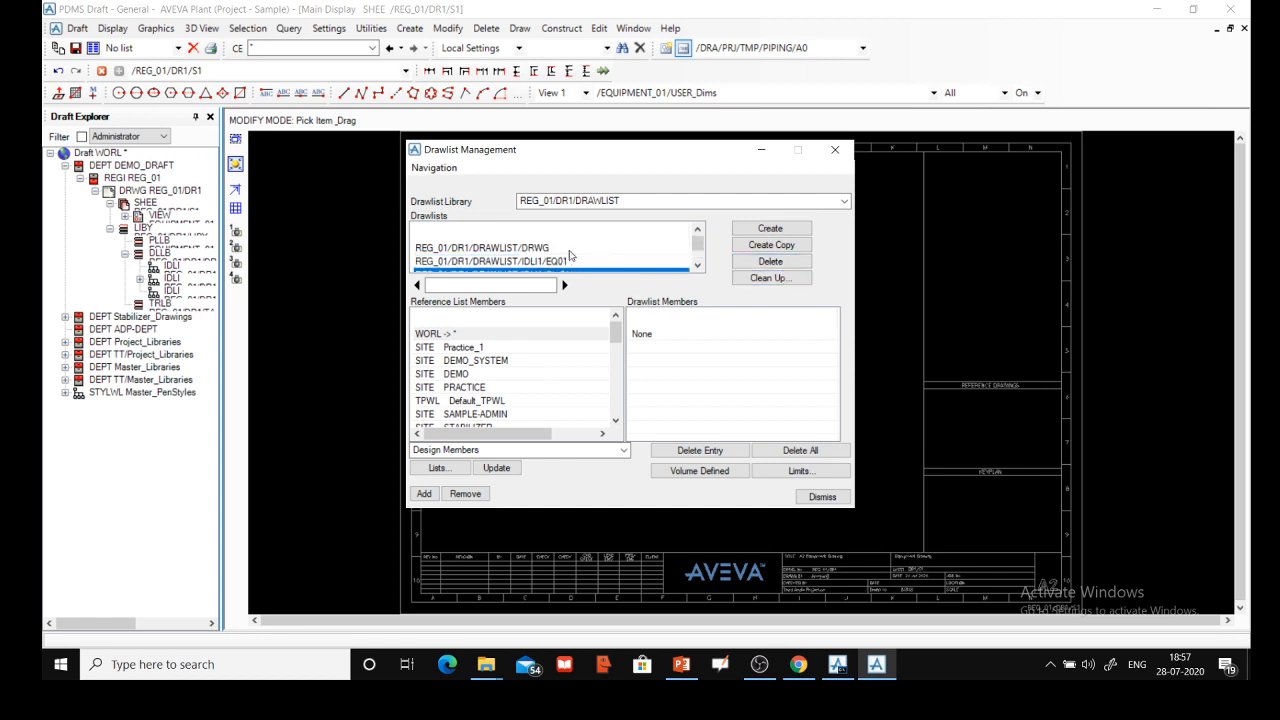
left_click(621, 203)
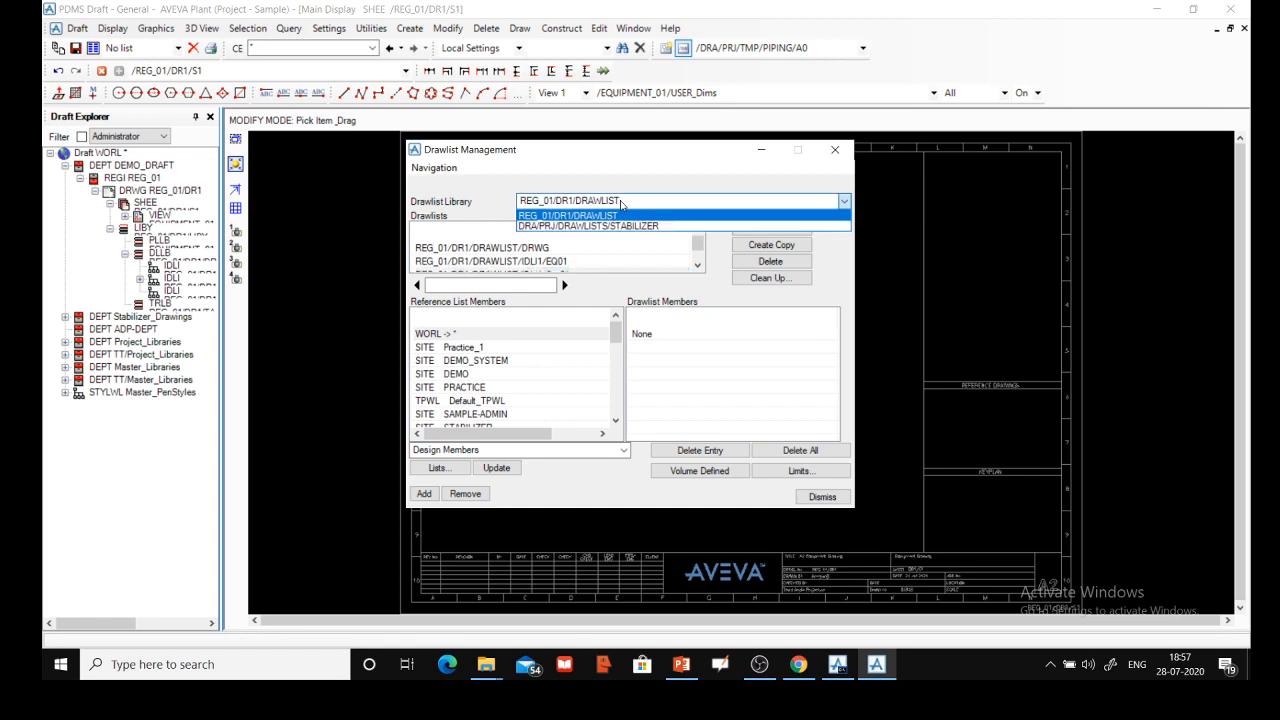
left_click(617, 215)
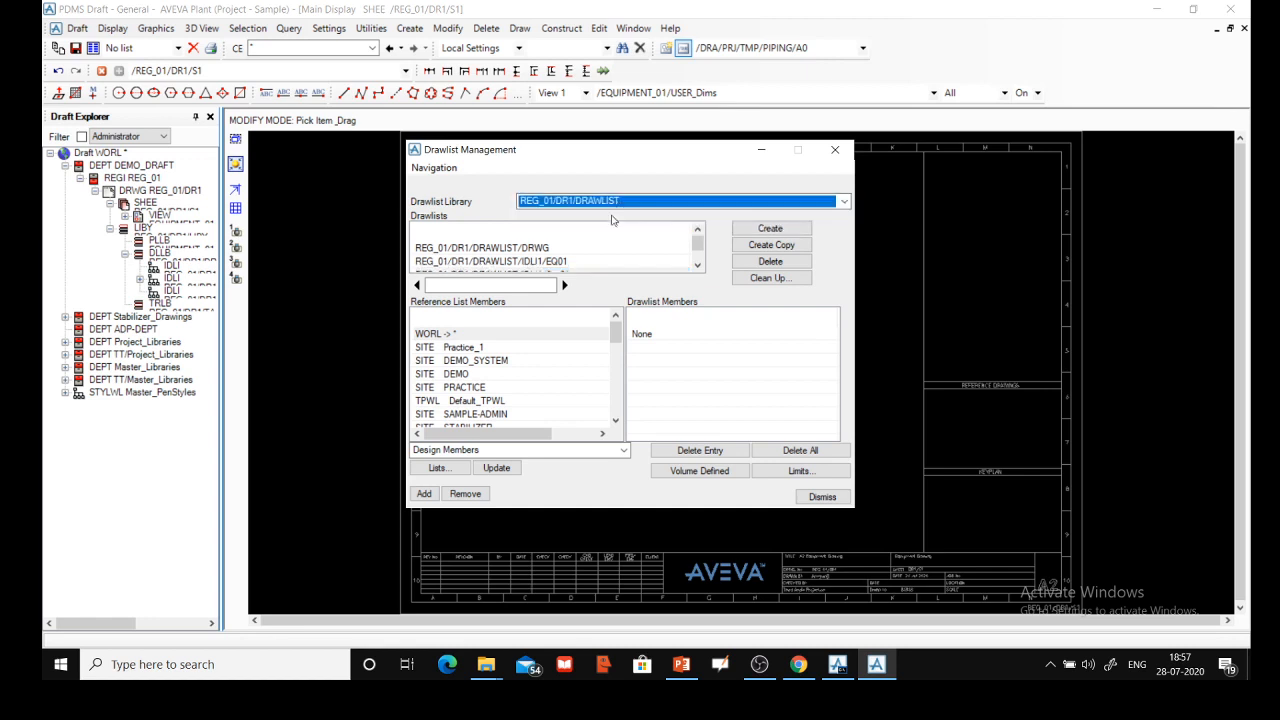
scroll(590, 256, "down", 1)
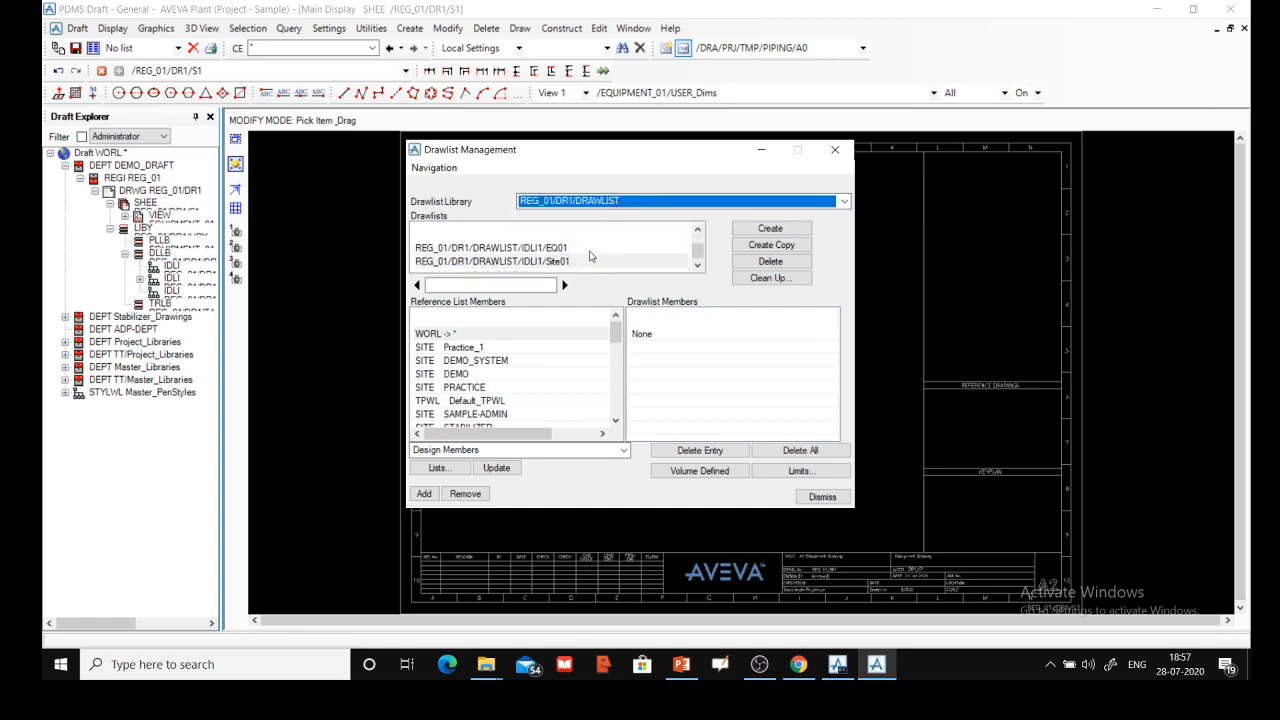
left_click(800, 232)
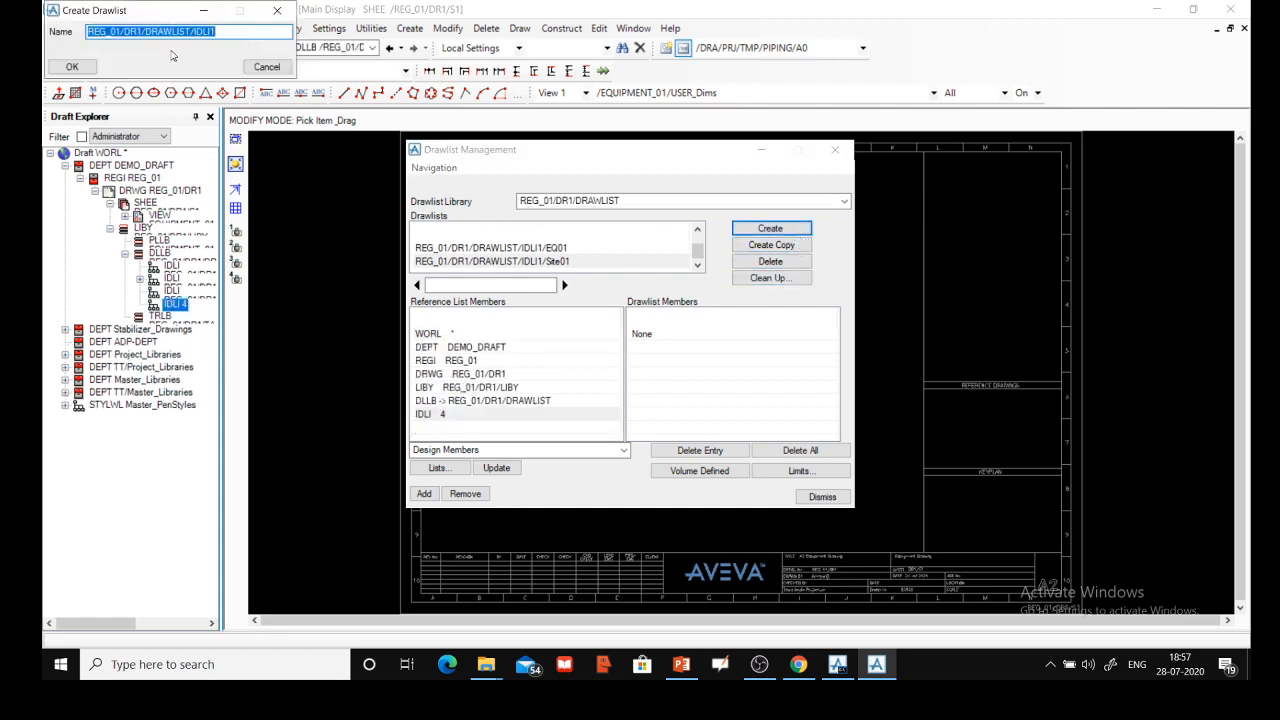
left_click(266, 66)
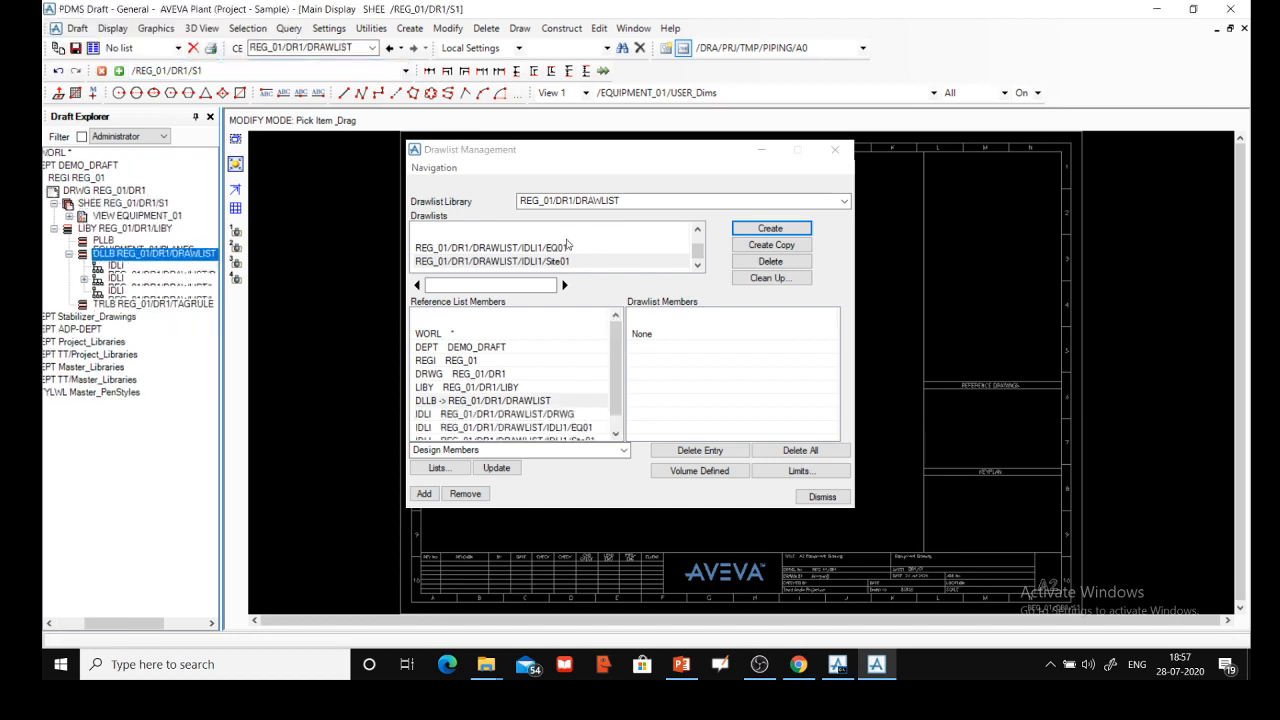
Delete the drawlist REG_01/DR1/DRAWLIST/IDLI1/EQ01 from the library.
left_click(567, 249)
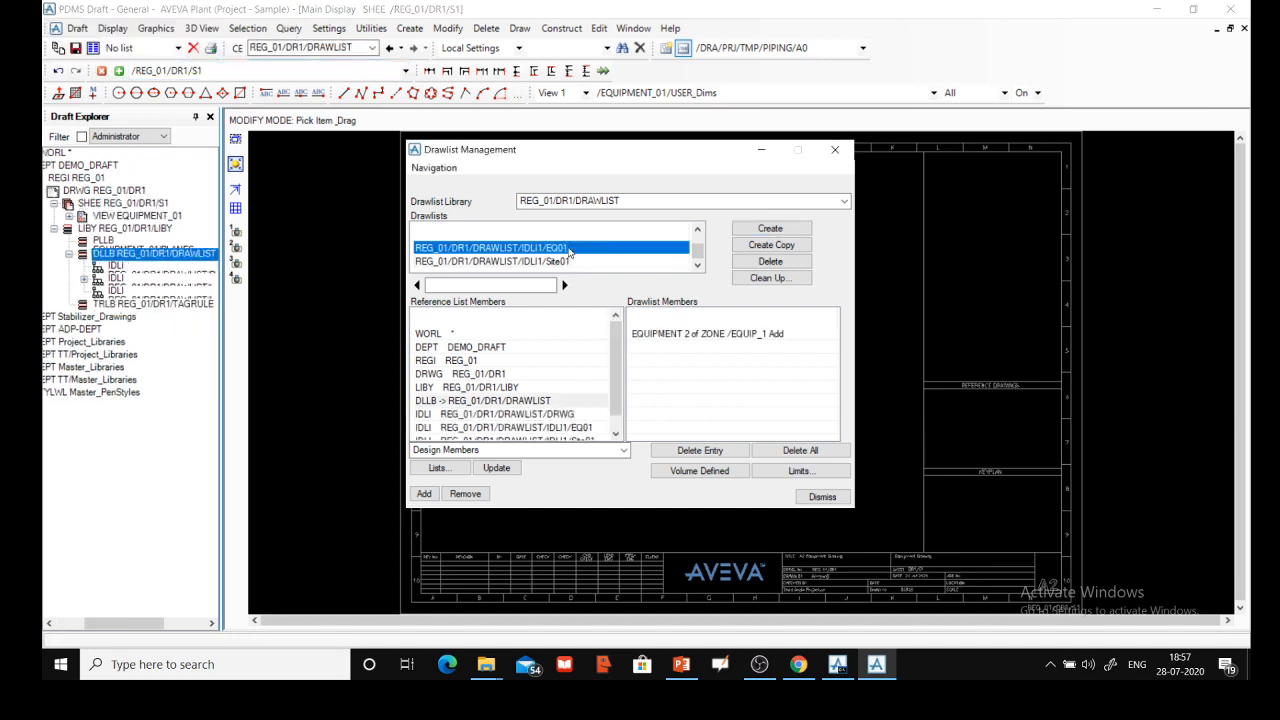
left_click(758, 262)
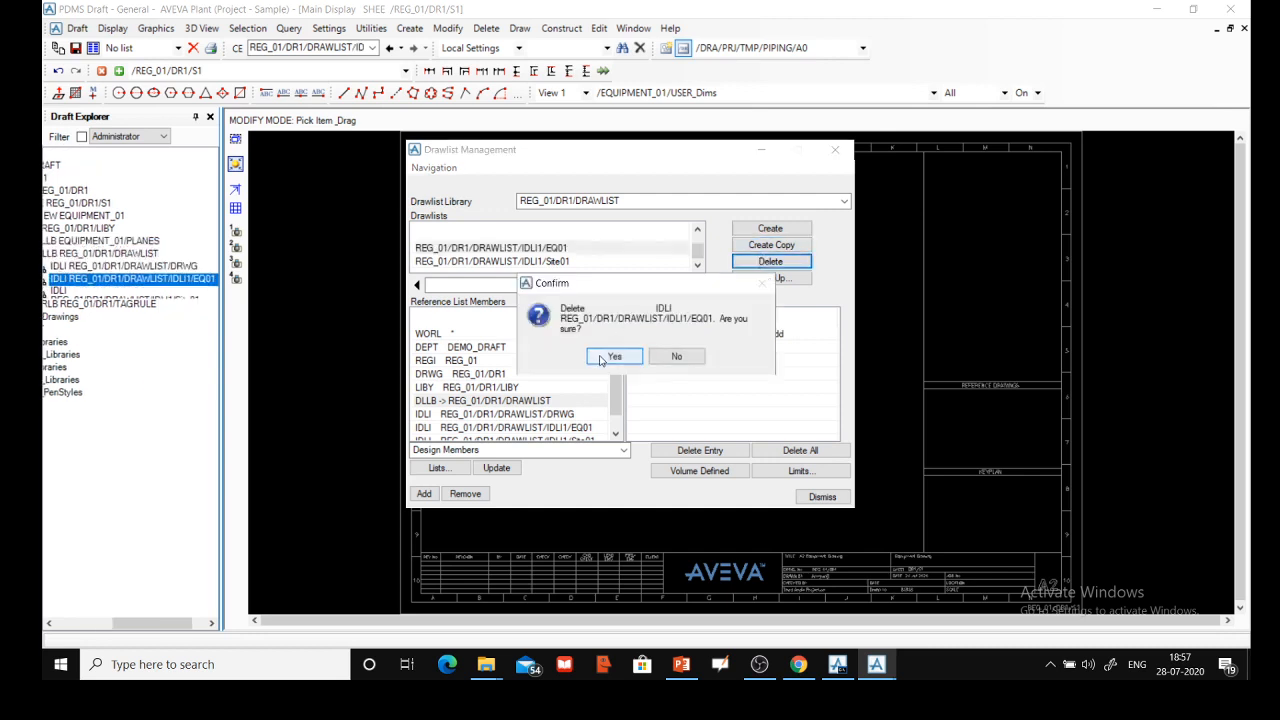
left_click(612, 357)
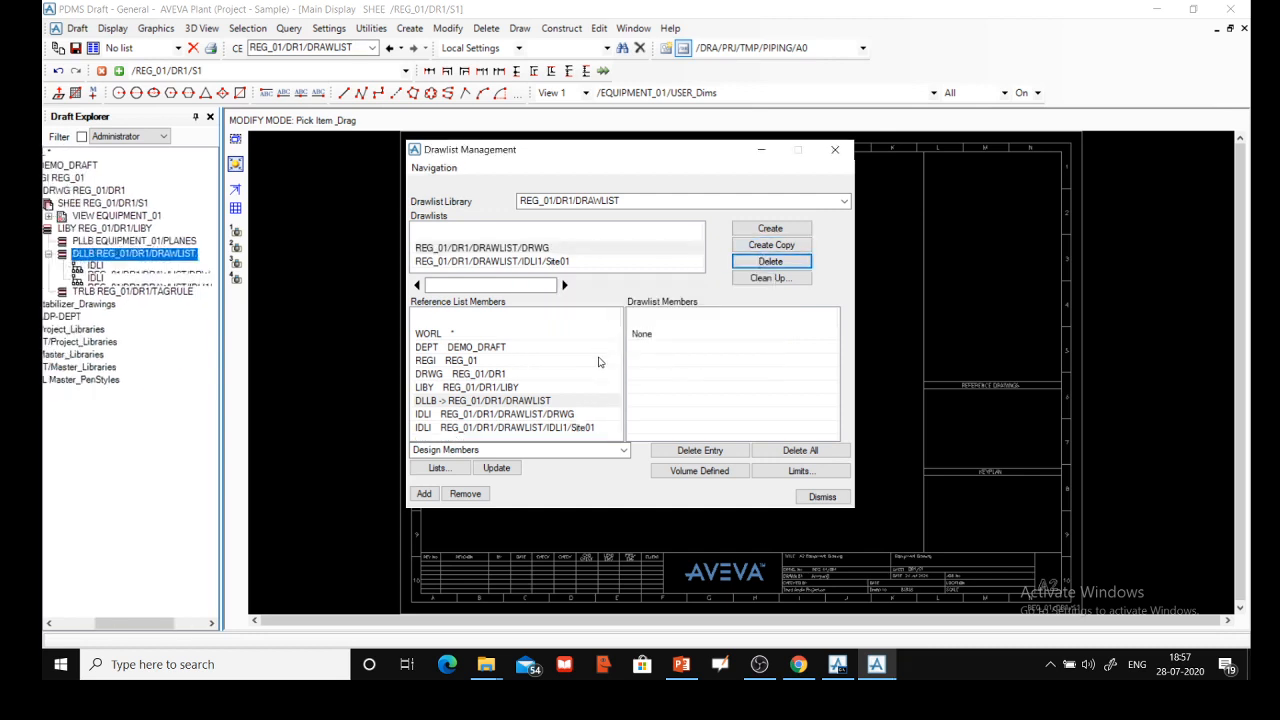
Select the IDLI1/Site01 drawlist and browse the reference list members of the Draft world and of sheet REG_01/DR1/S1.
left_click(622, 264)
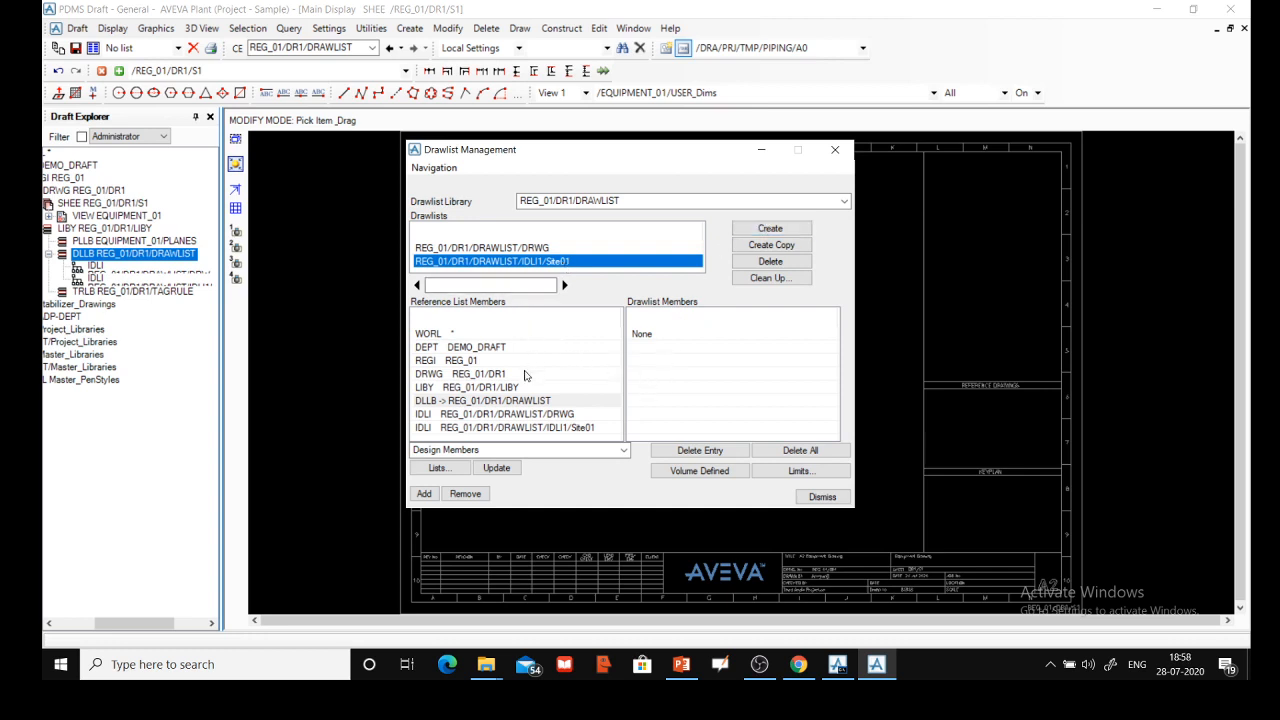
double_click(431, 336)
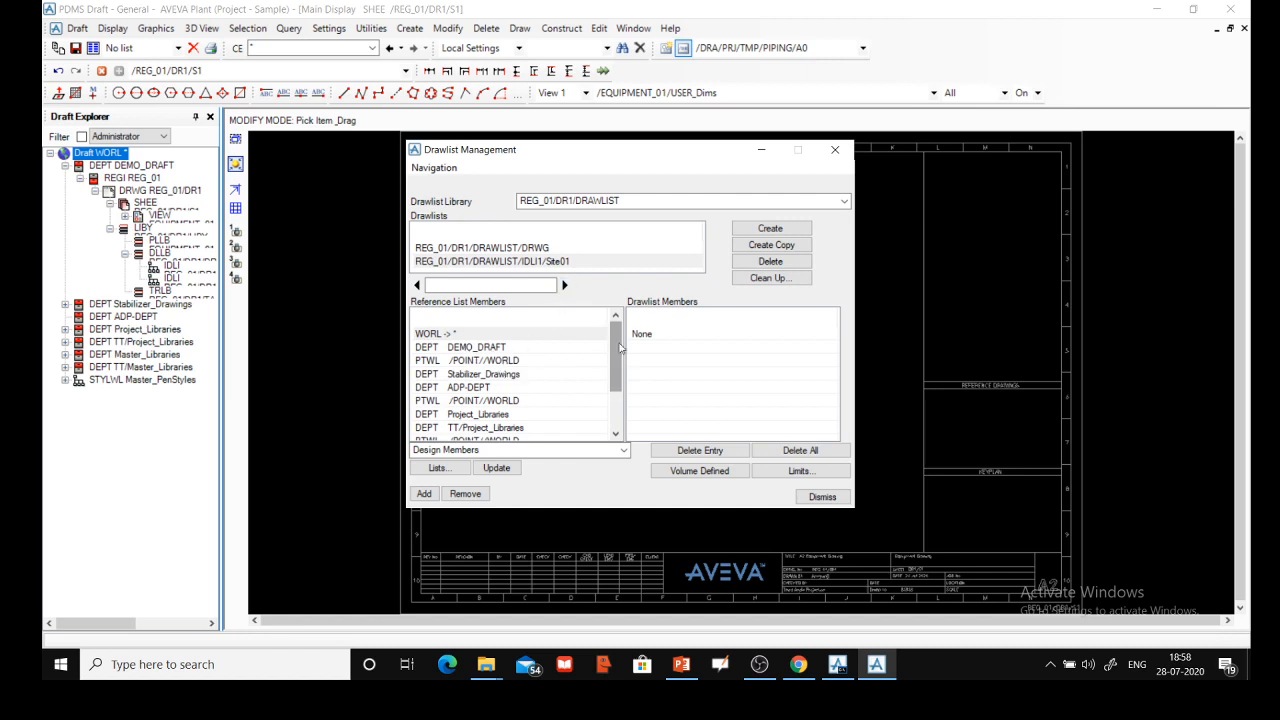
mouse_move(617, 347)
left_mouse_down()
mouse_move(621, 408)
mouse_move(630, 355)
left_mouse_up()
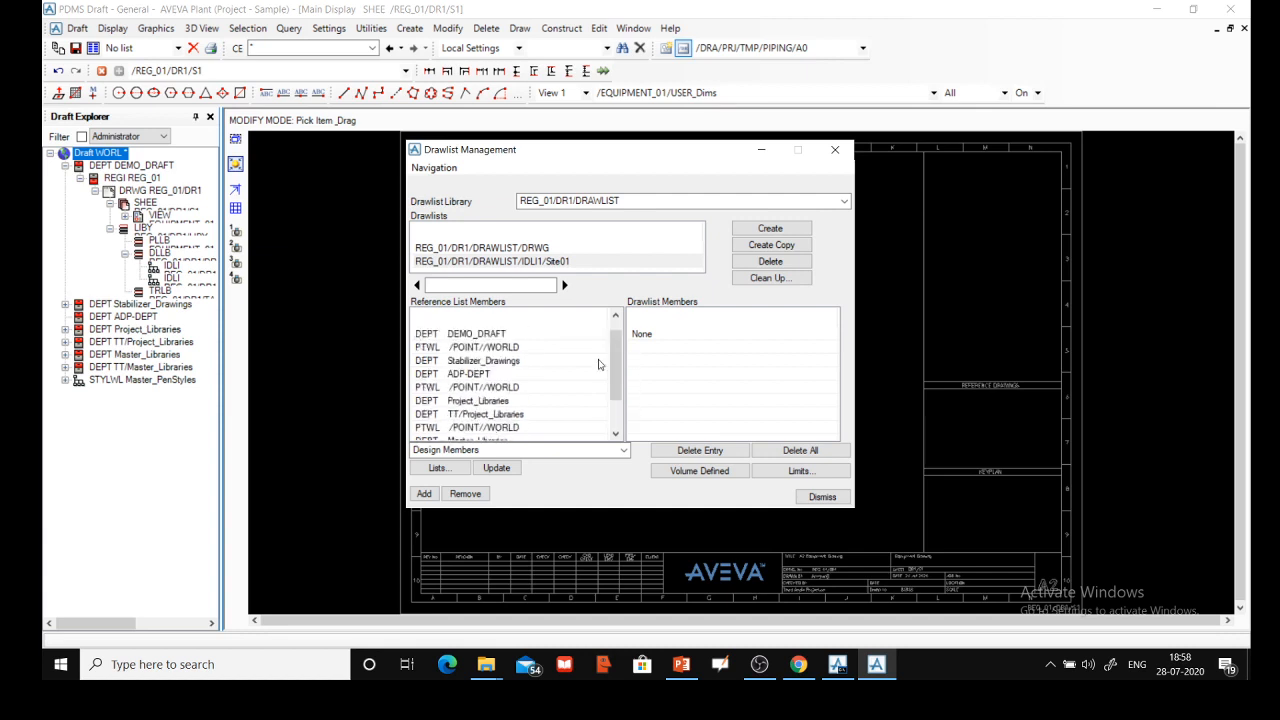
left_click(145, 203)
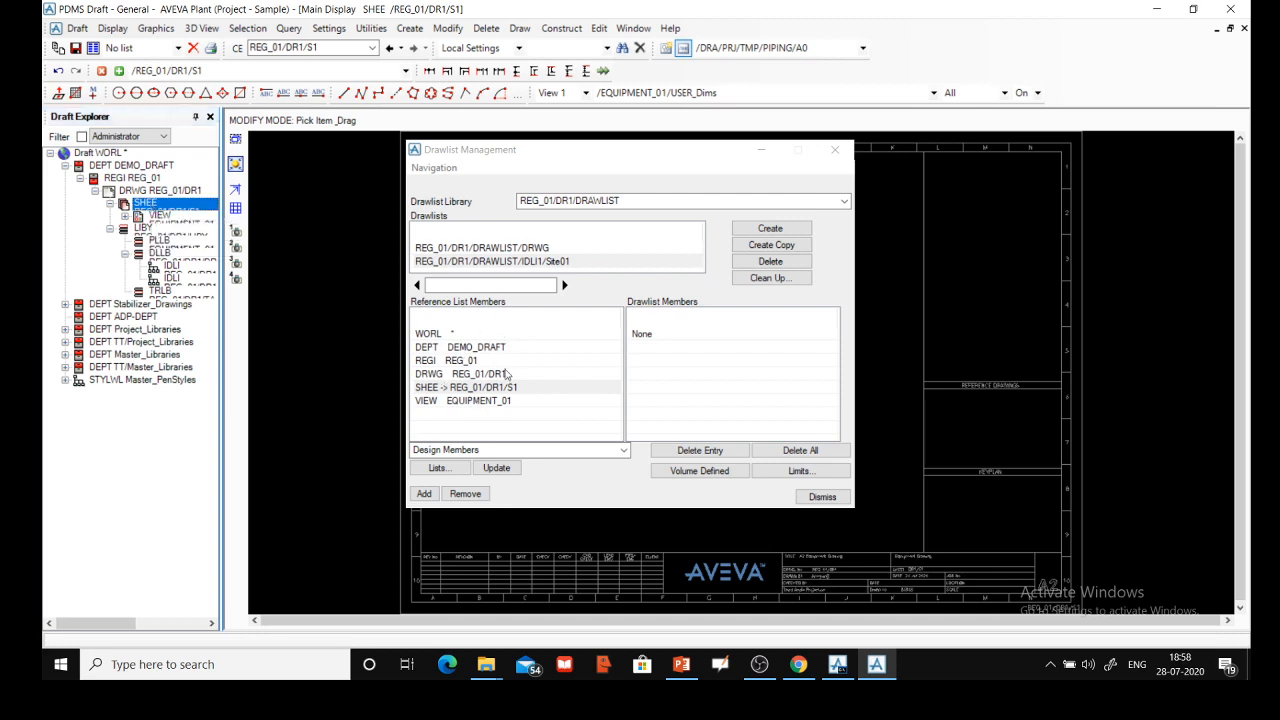
left_click(434, 336)
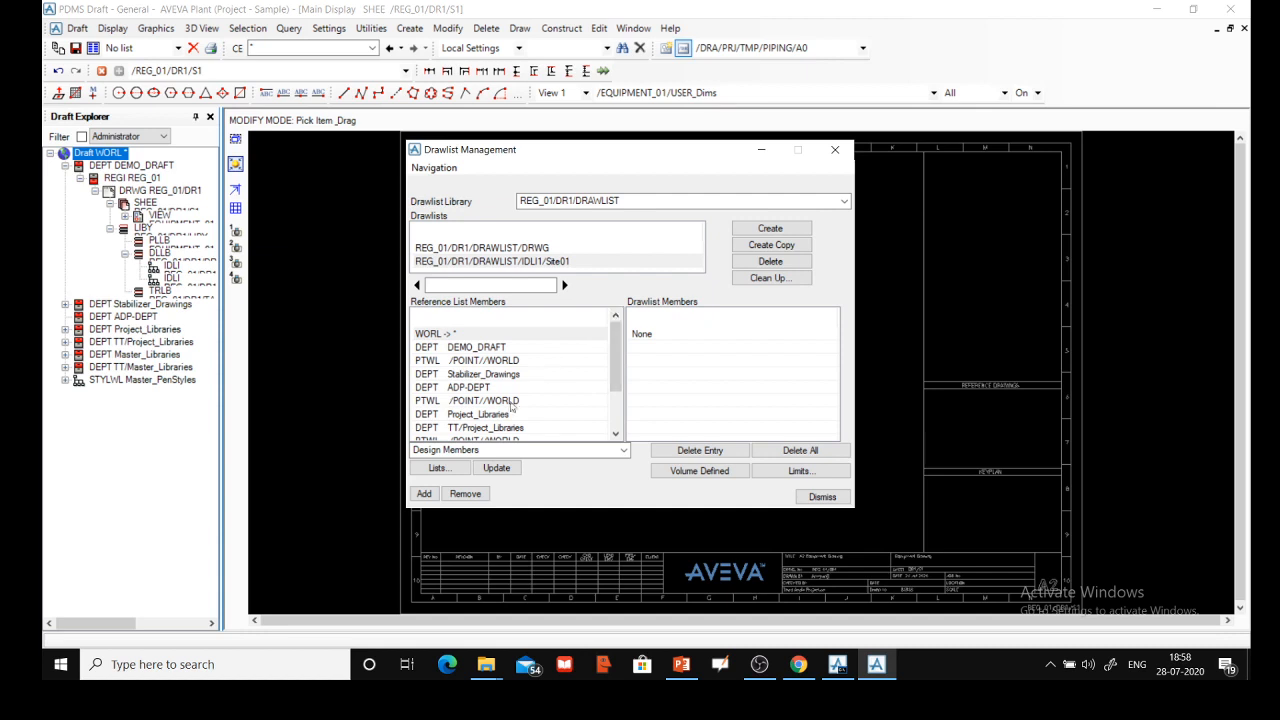
Switch the reference list to Drawlists and back to Design Members to reload the design sites.
left_click(495, 451)
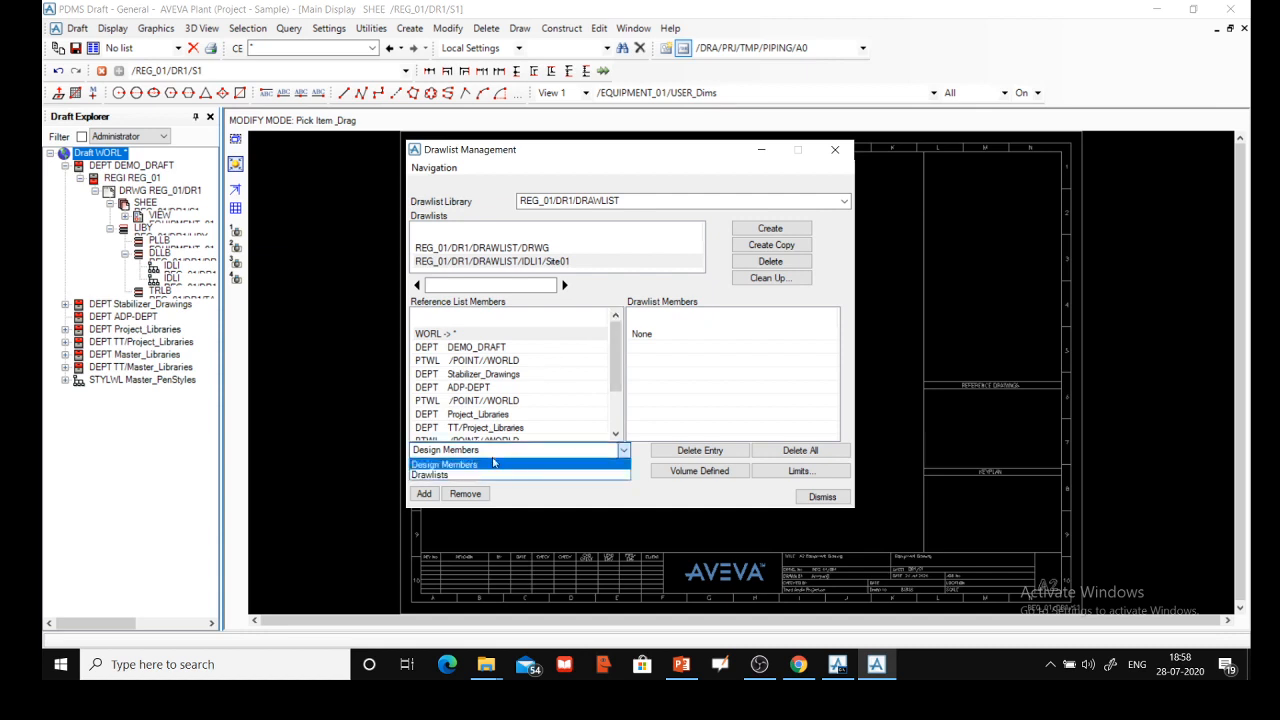
left_click(475, 475)
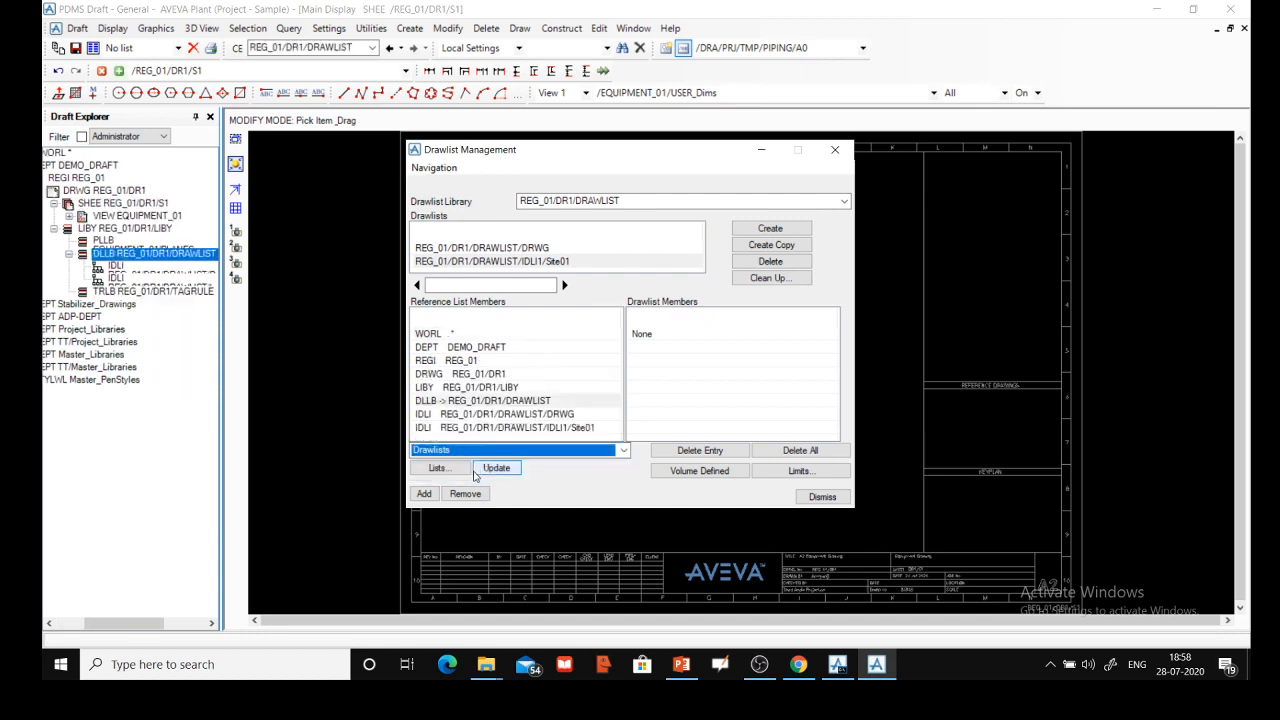
left_click(463, 348)
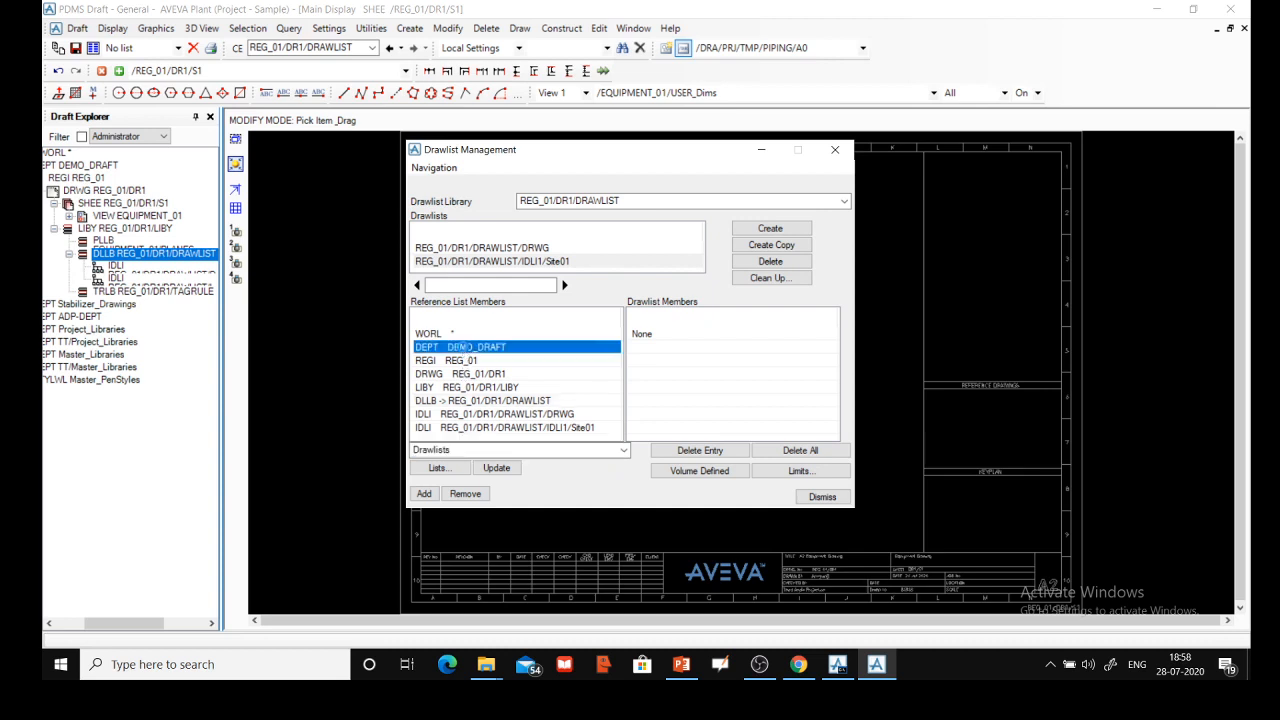
left_click(490, 450)
left_click(482, 463)
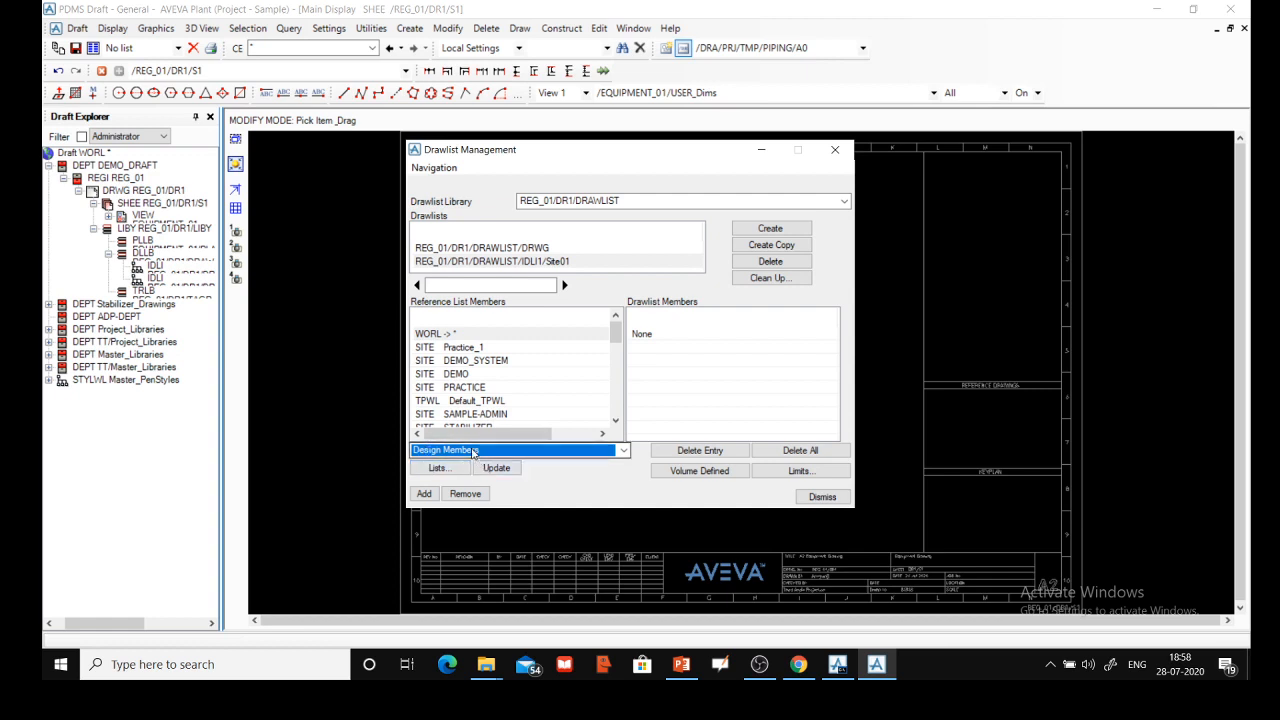
Add the DEMO site and the PRACTICE_PIPING zone of the PRACTICE site to the Site01 drawlist.
double_click(455, 374)
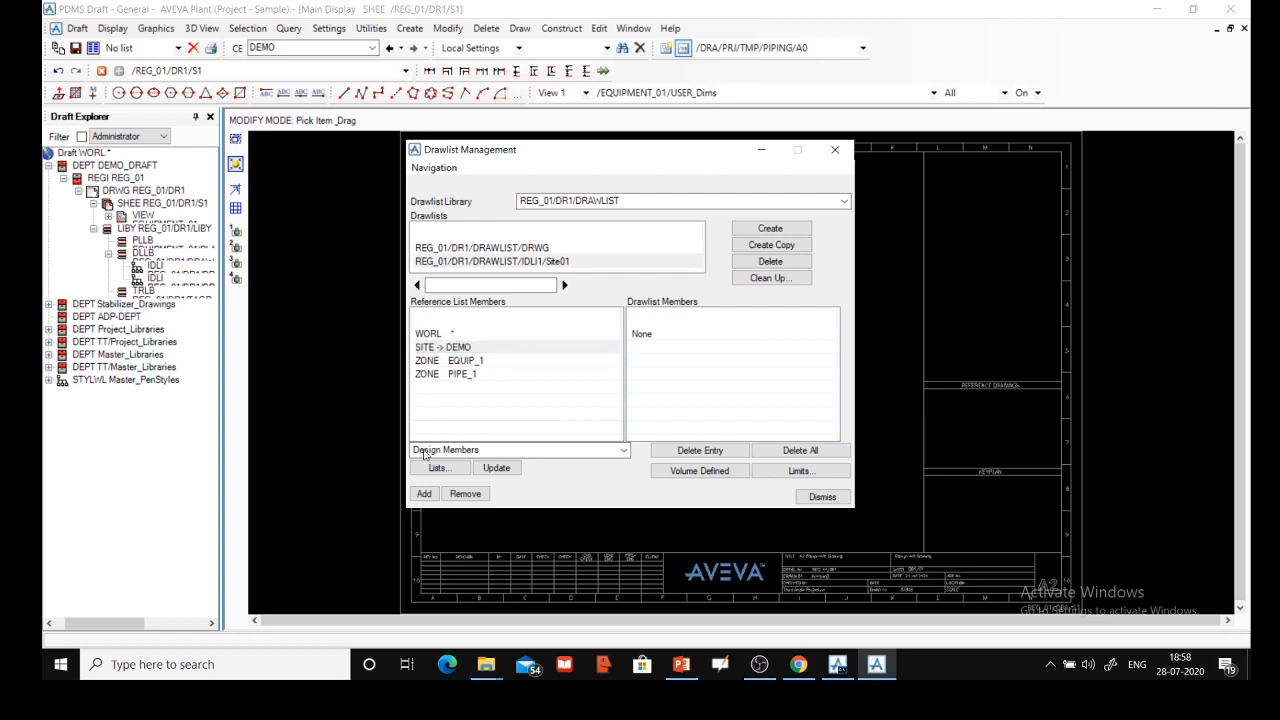
left_click(425, 494)
left_click(445, 336)
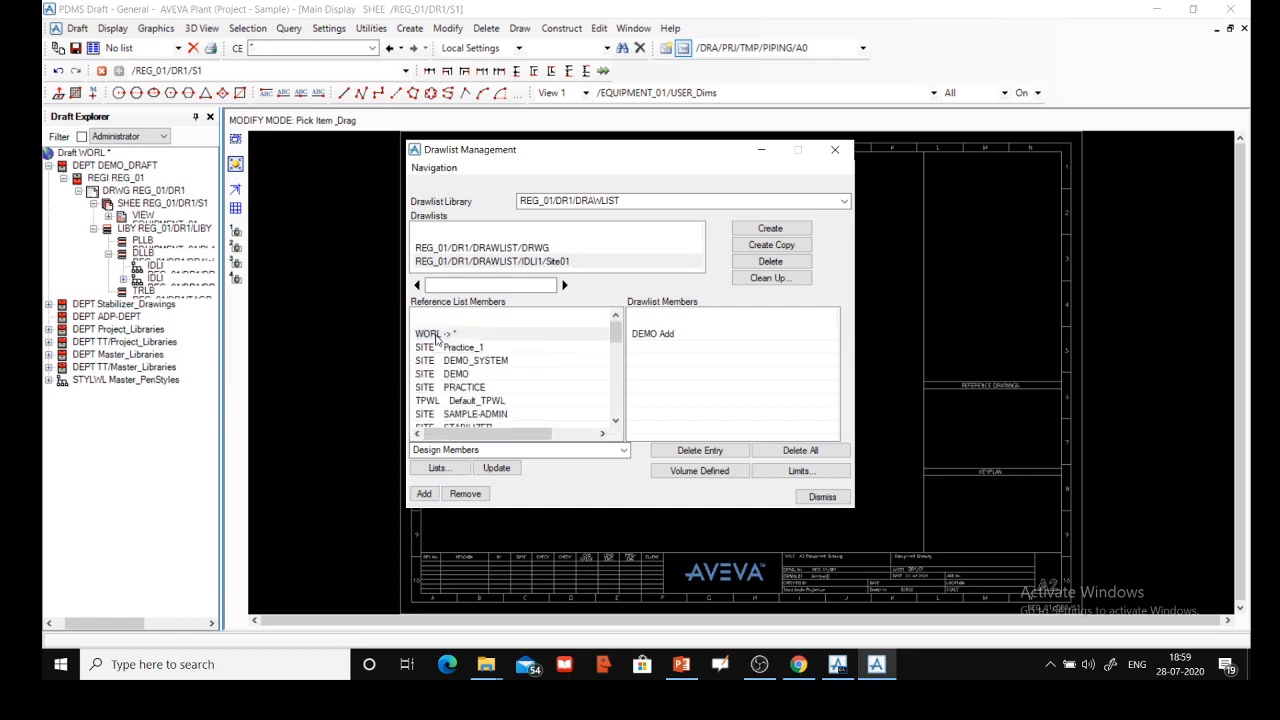
left_click(443, 386)
left_click(467, 362)
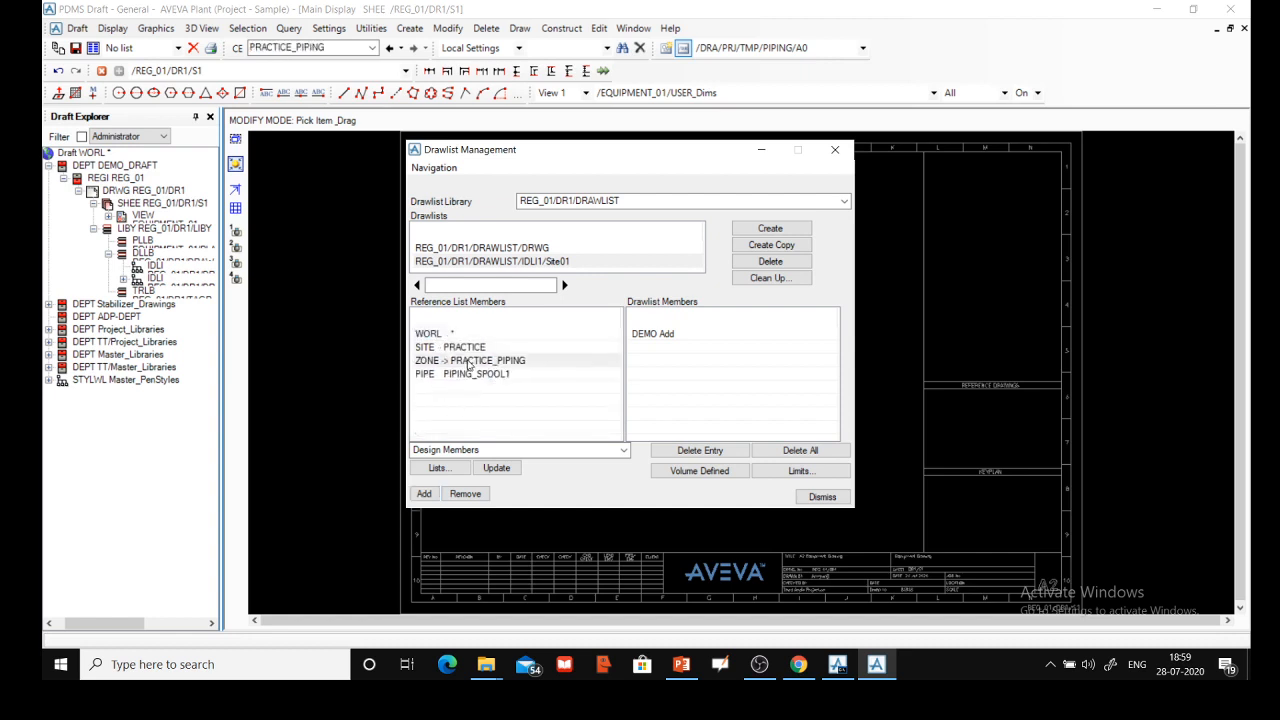
left_click(422, 495)
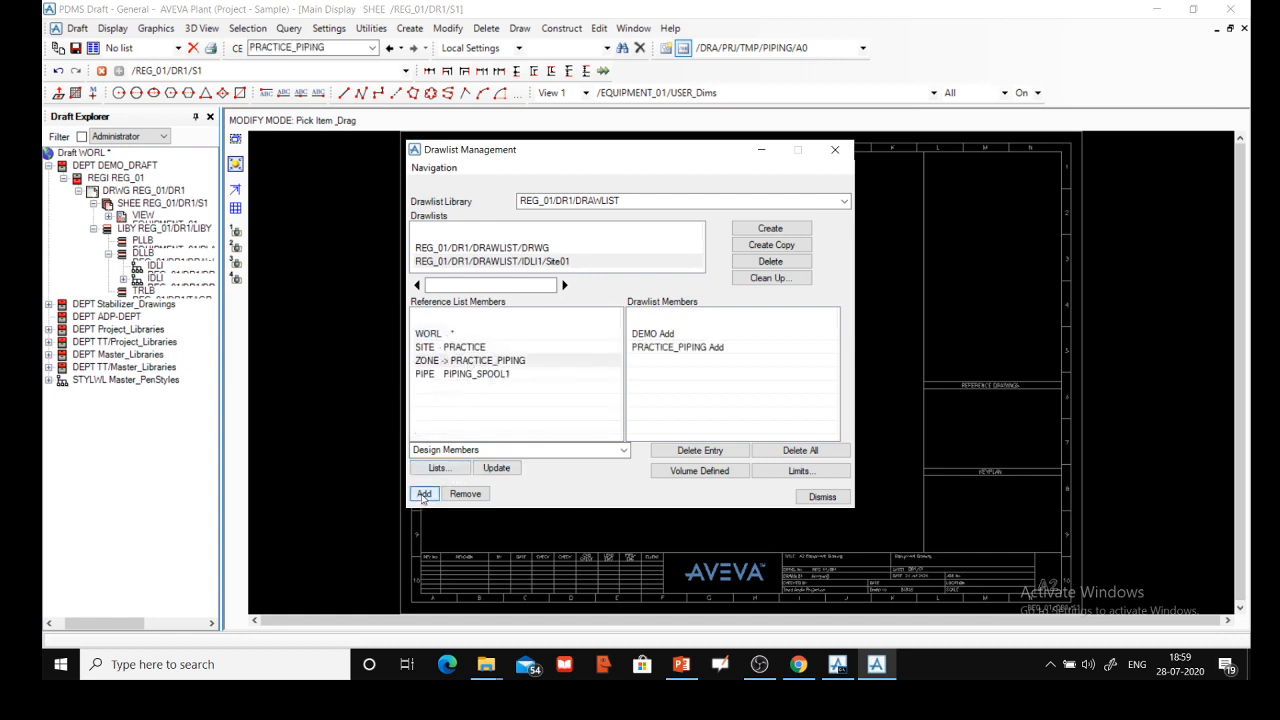
left_click(605, 540)
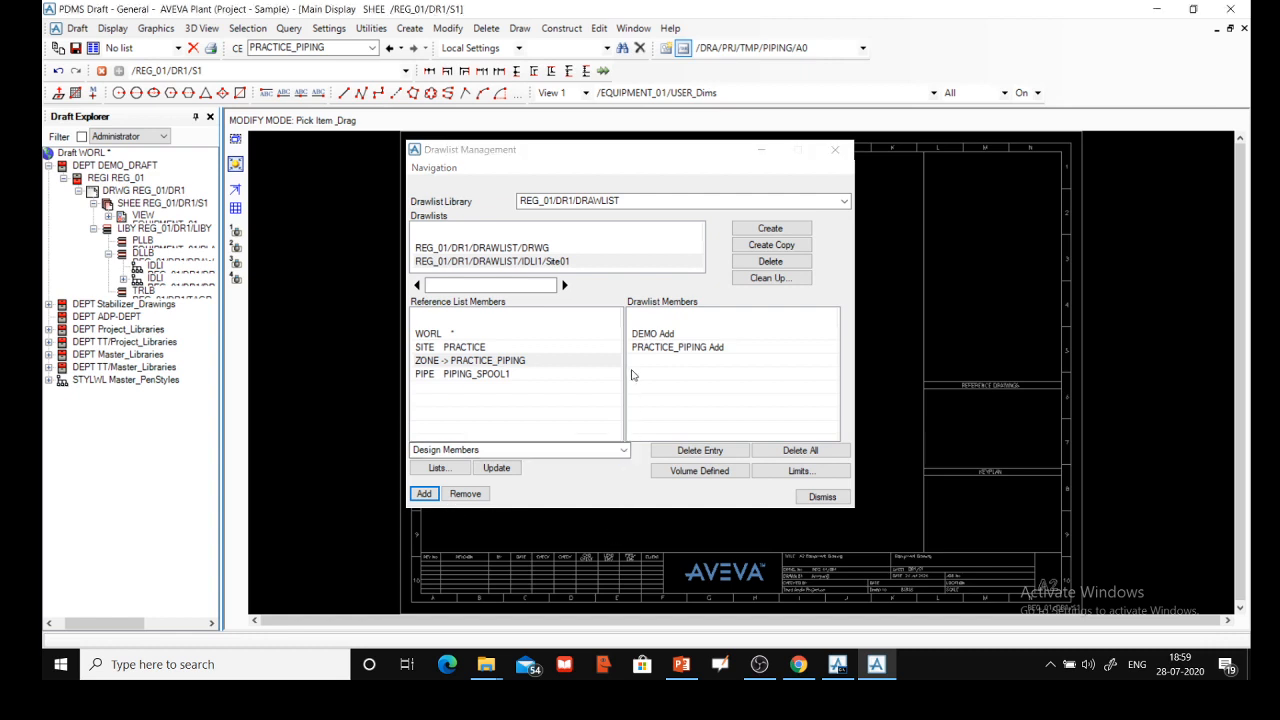
Delete the DEMO entry from the Site01 drawlist and clear all of its remaining members.
left_click(646, 340)
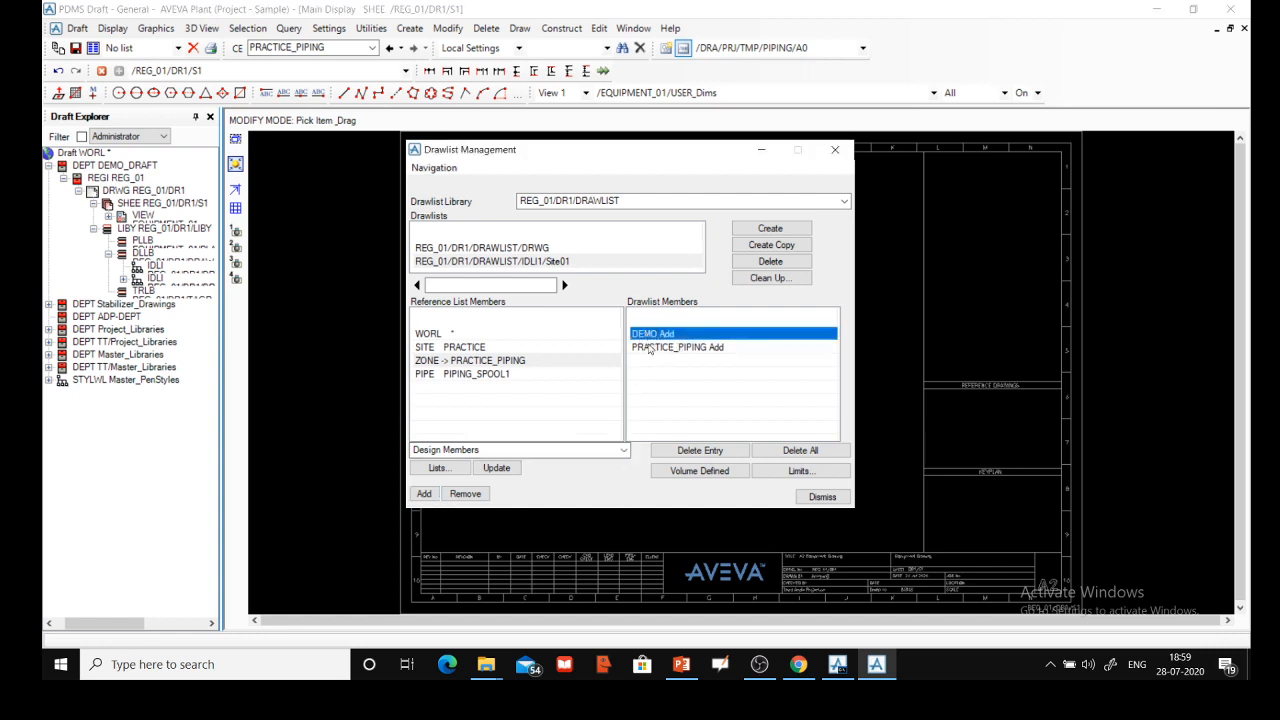
left_click(695, 452)
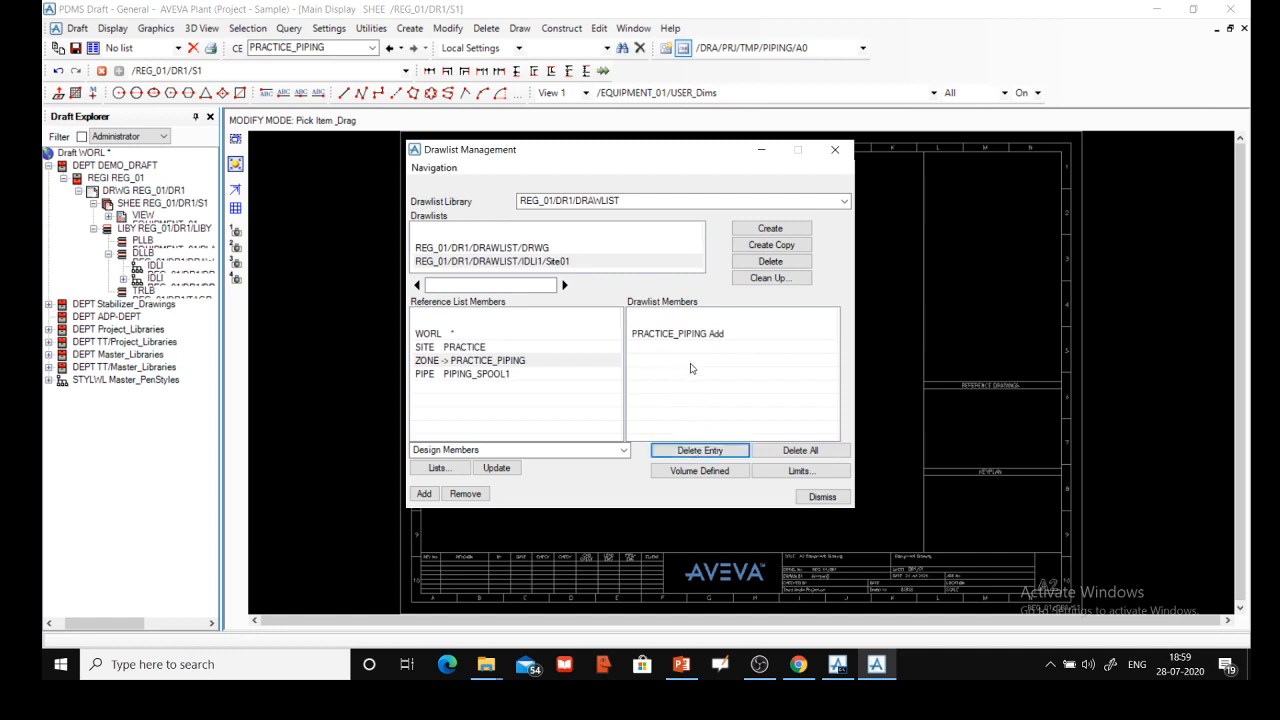
left_click(786, 452)
left_click(614, 352)
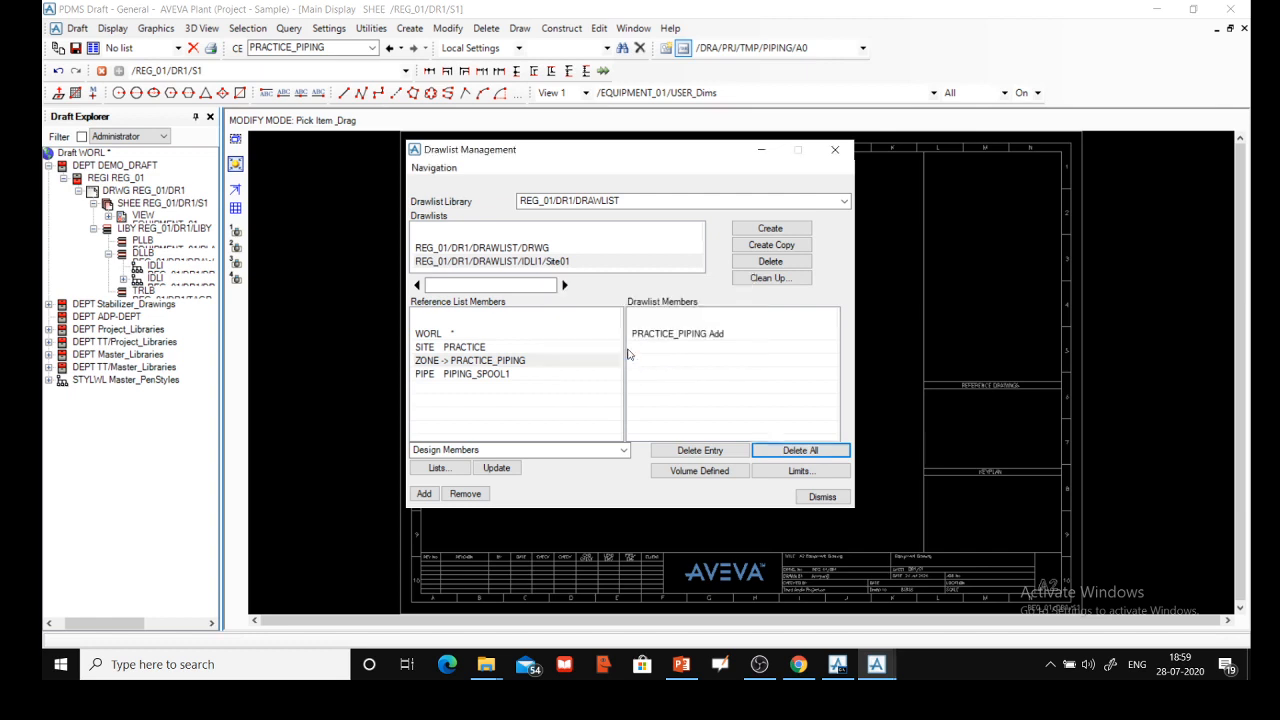
Add equipment 1 of zone EQUIP_1 in the DEMO site to the Site01 drawlist.
left_click(455, 348)
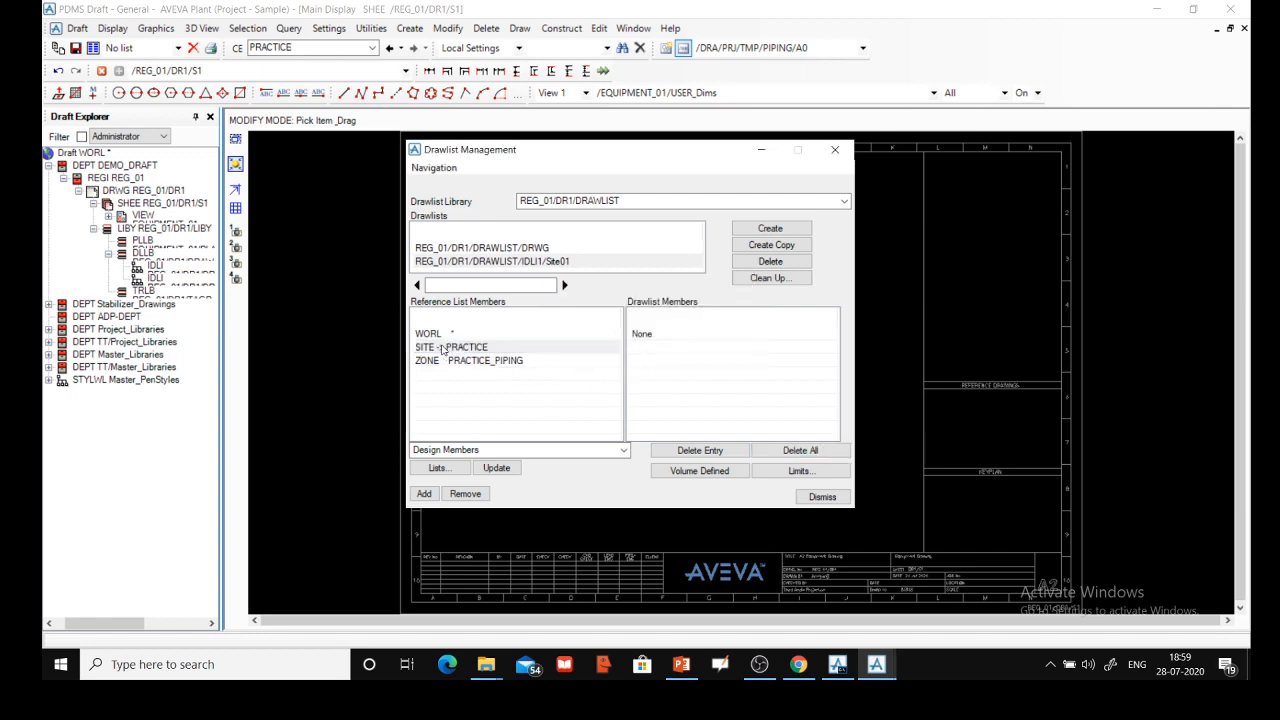
left_click(457, 346)
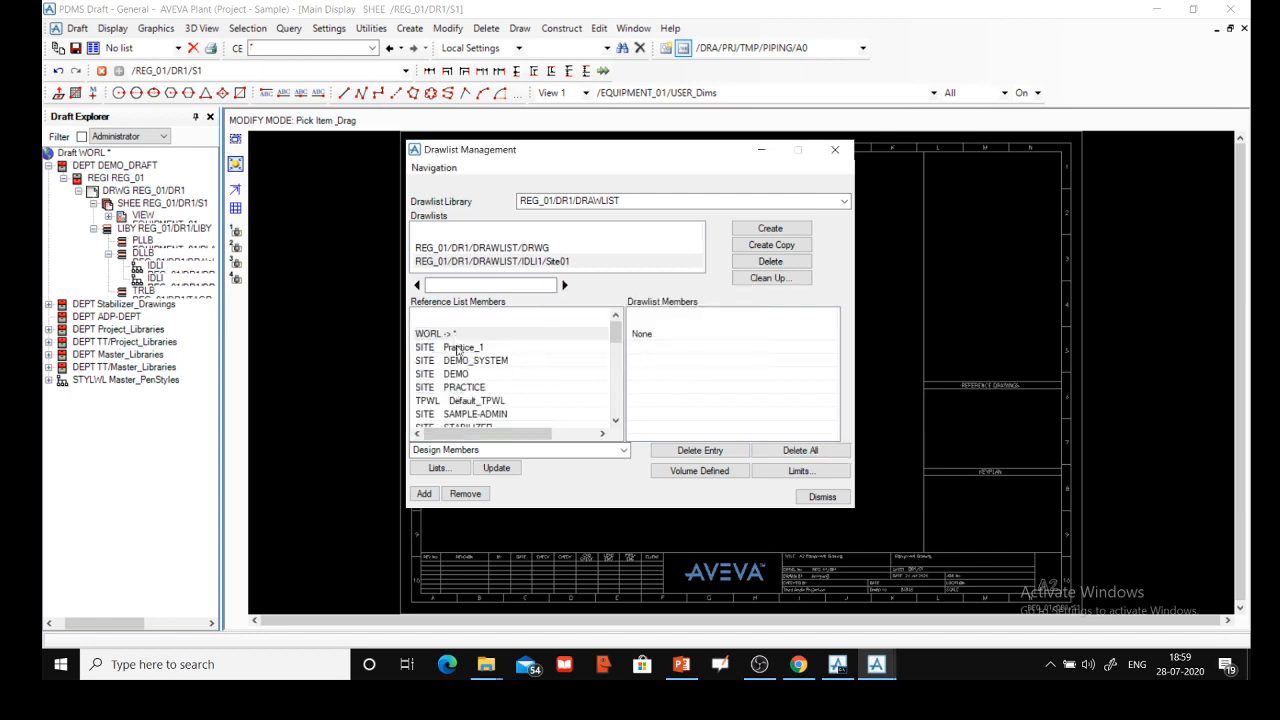
left_click(462, 372)
left_click(465, 362)
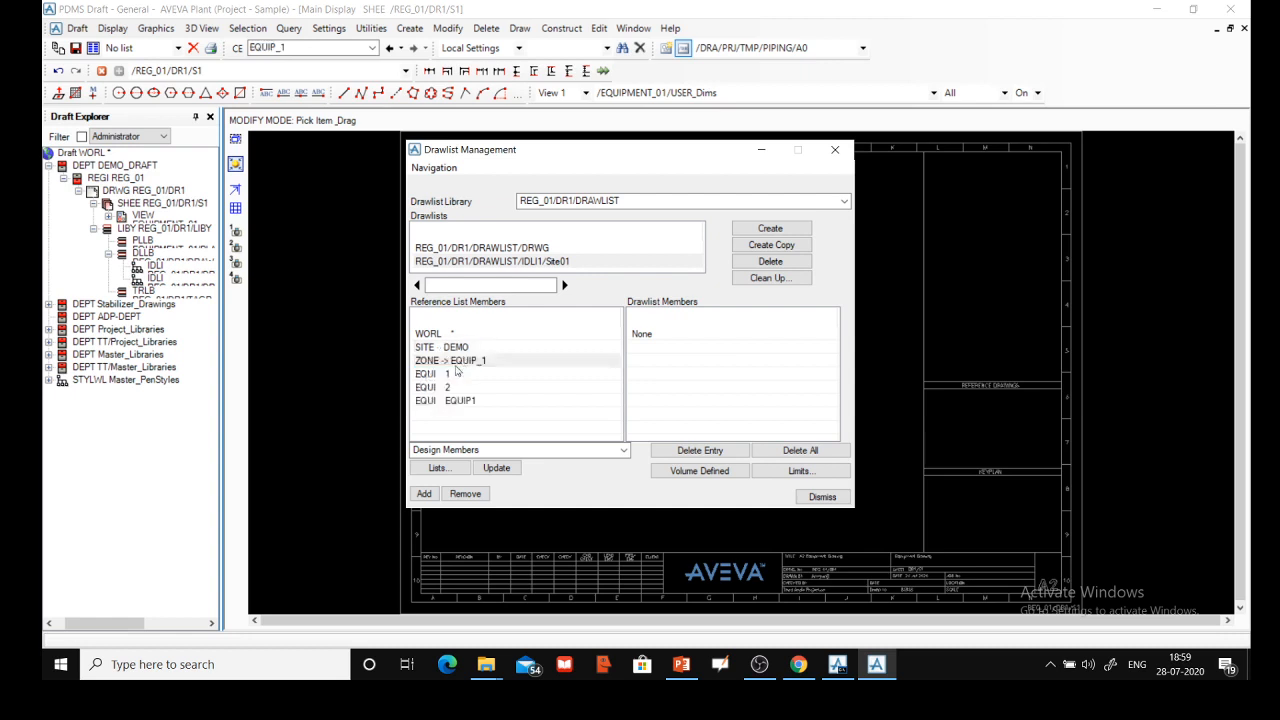
left_click(428, 375)
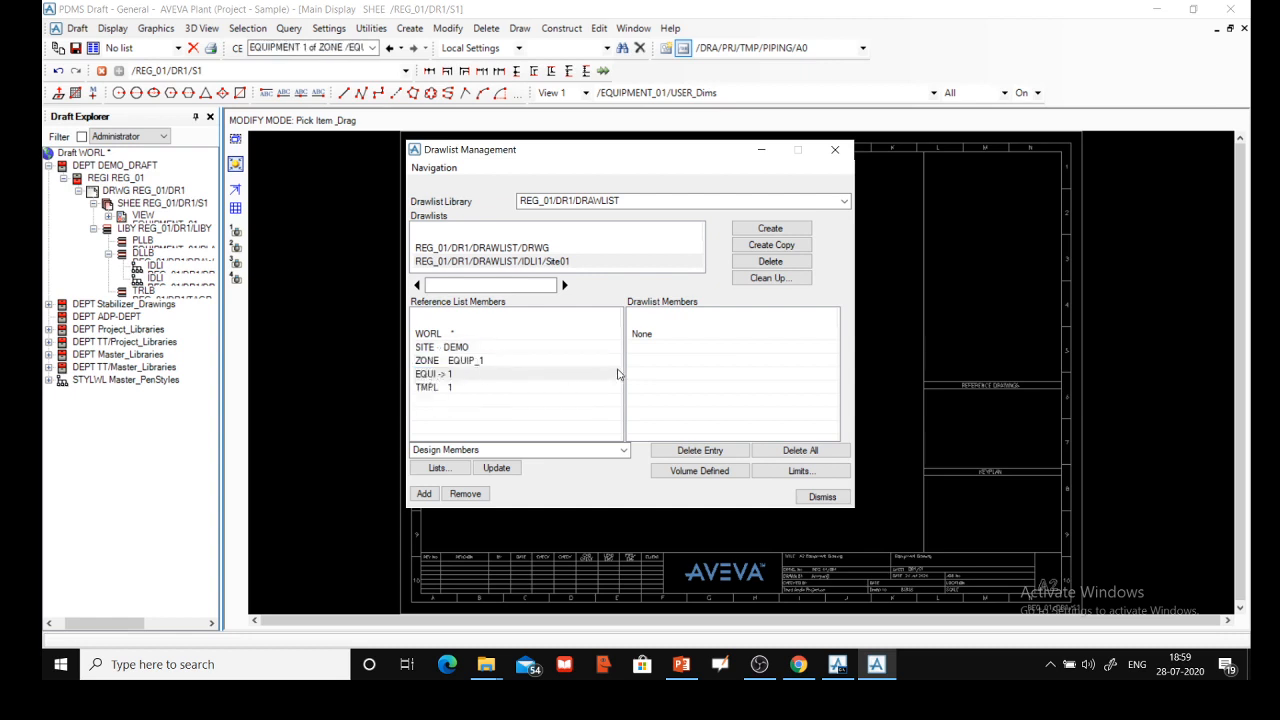
left_click(425, 494)
Add equipment 2 of zone EQUIP_1 to the Site01 drawlist members.
left_click(436, 362)
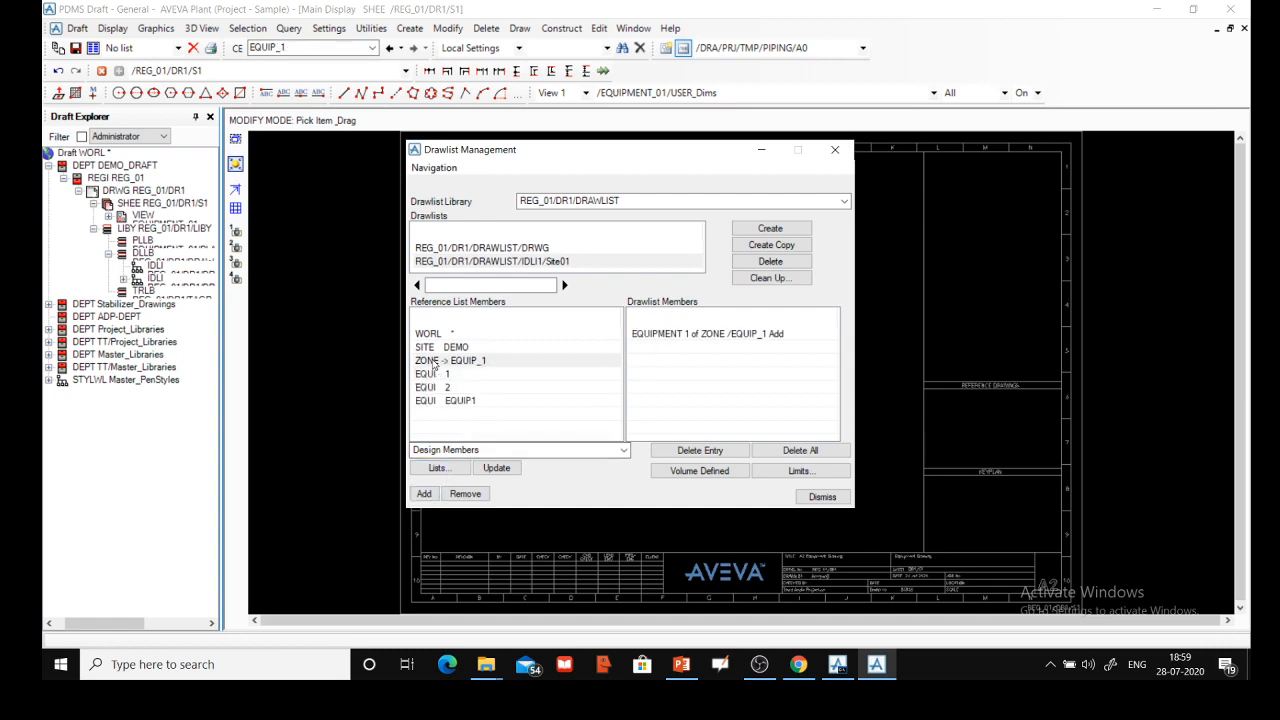
left_click(430, 387)
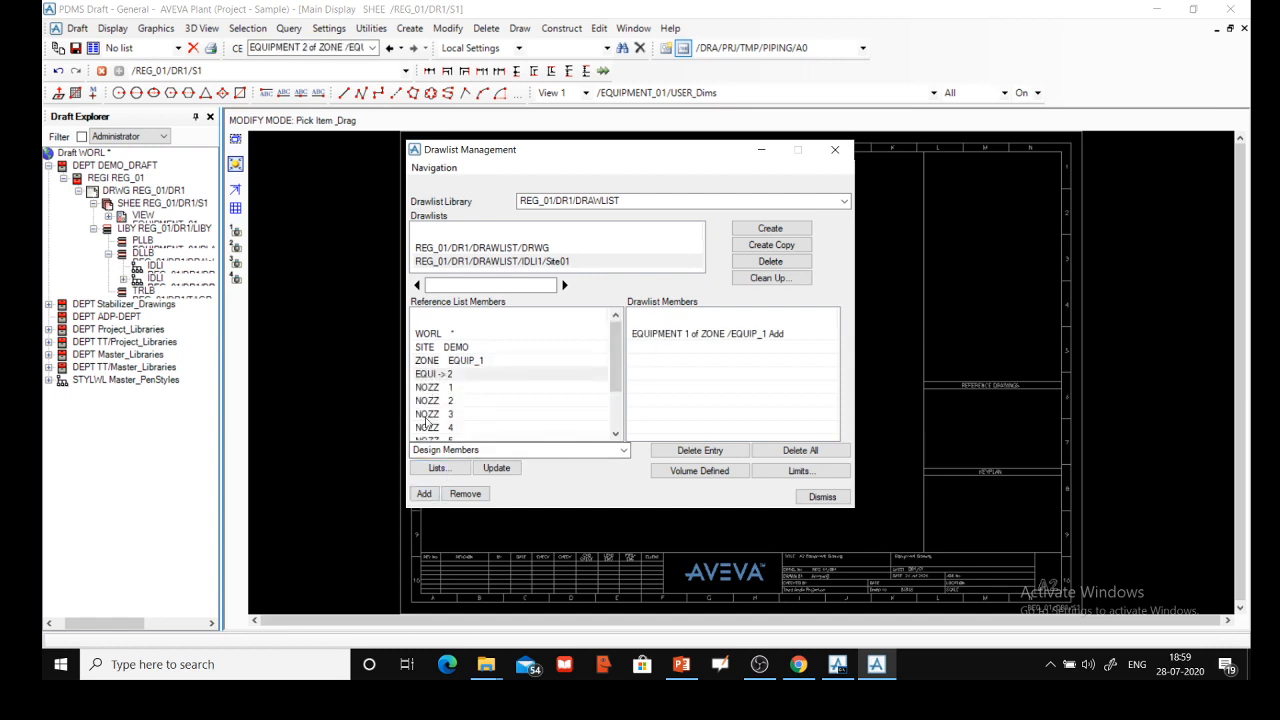
left_click(424, 494)
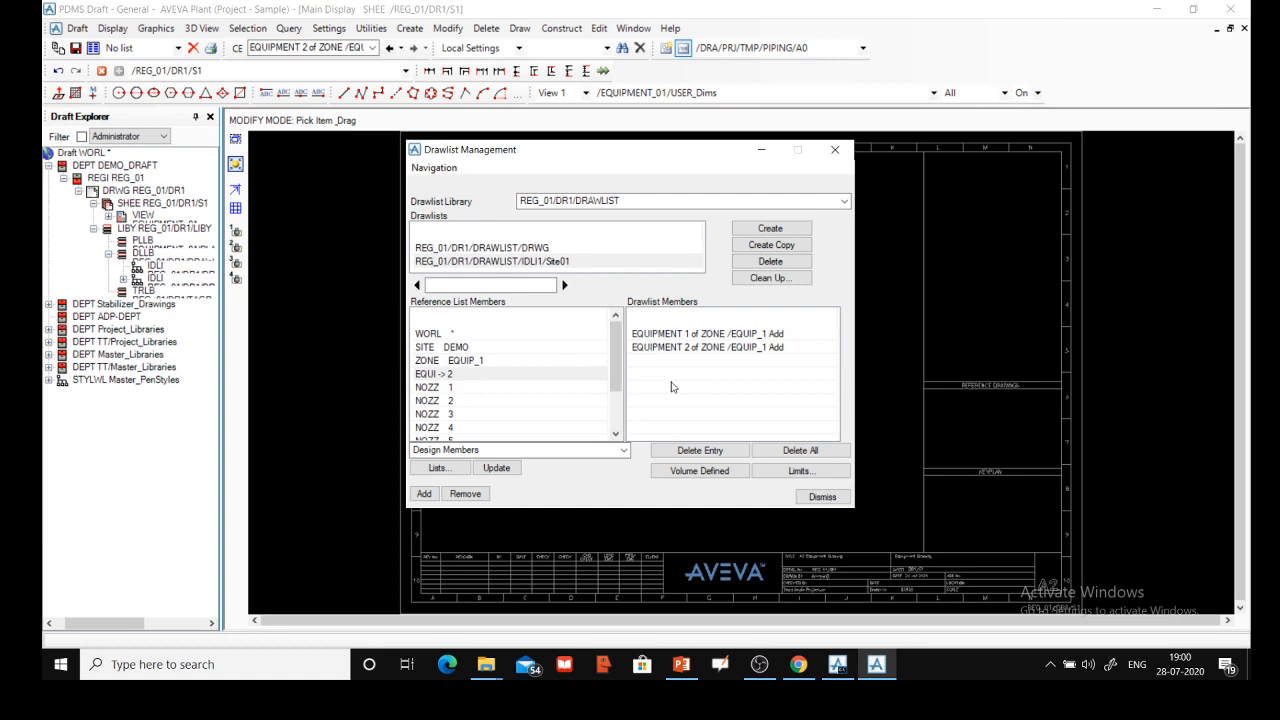
left_click(661, 521)
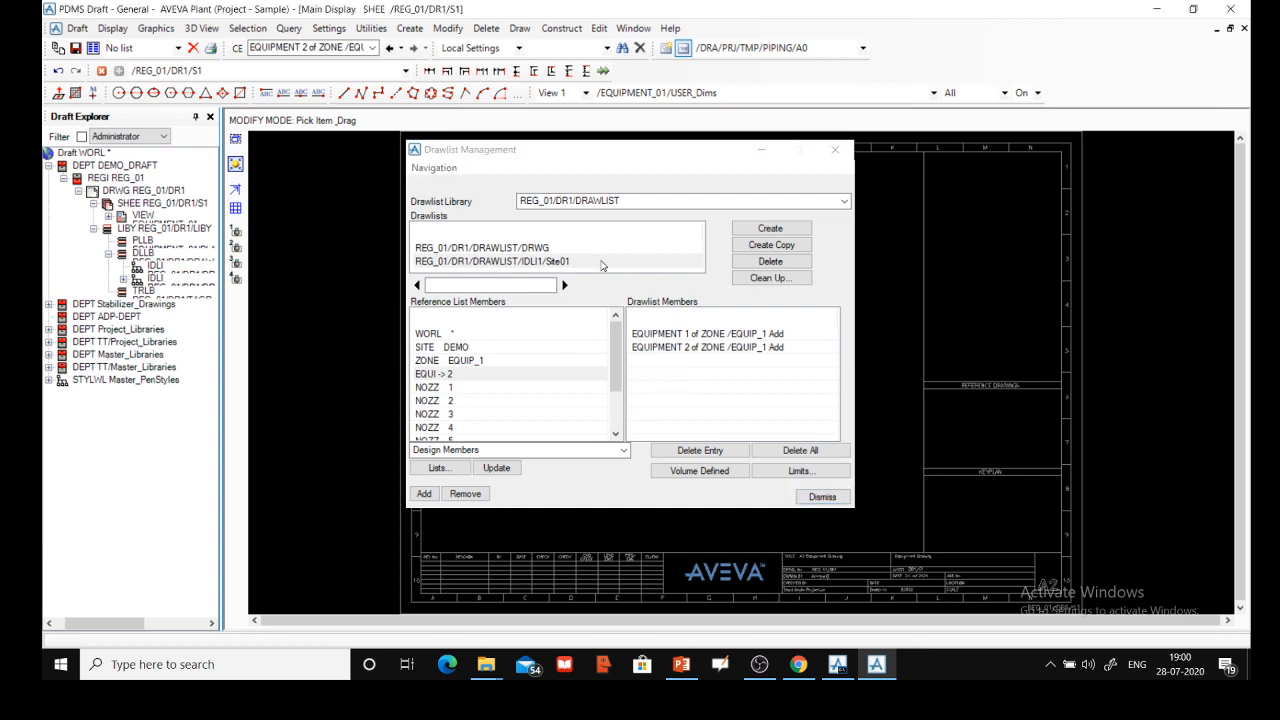